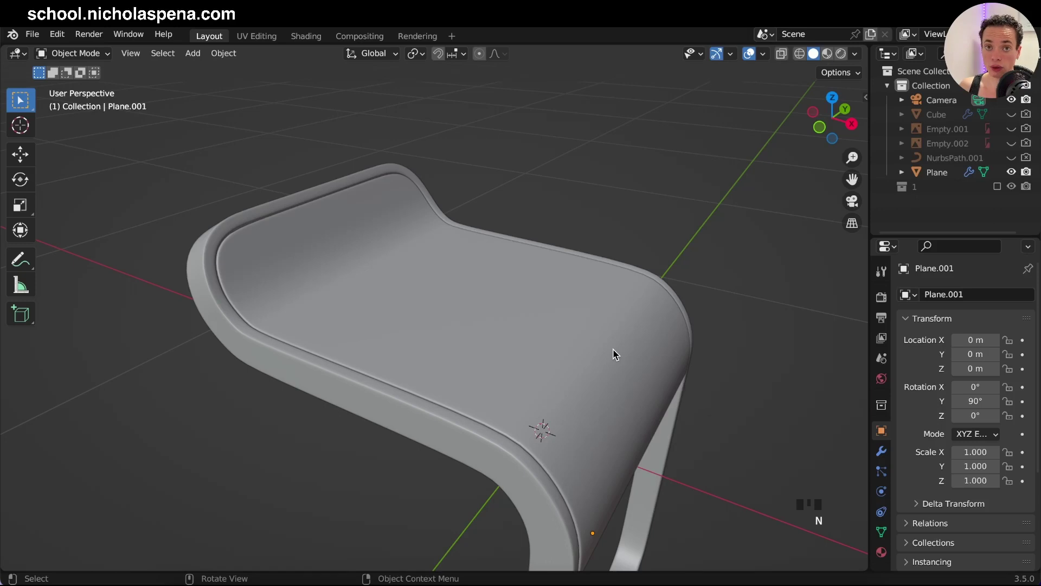
- Orbit around the stool and briefly toggle the seat into Edit Mode and back
scroll(613, 348, "left", 3, "shift")
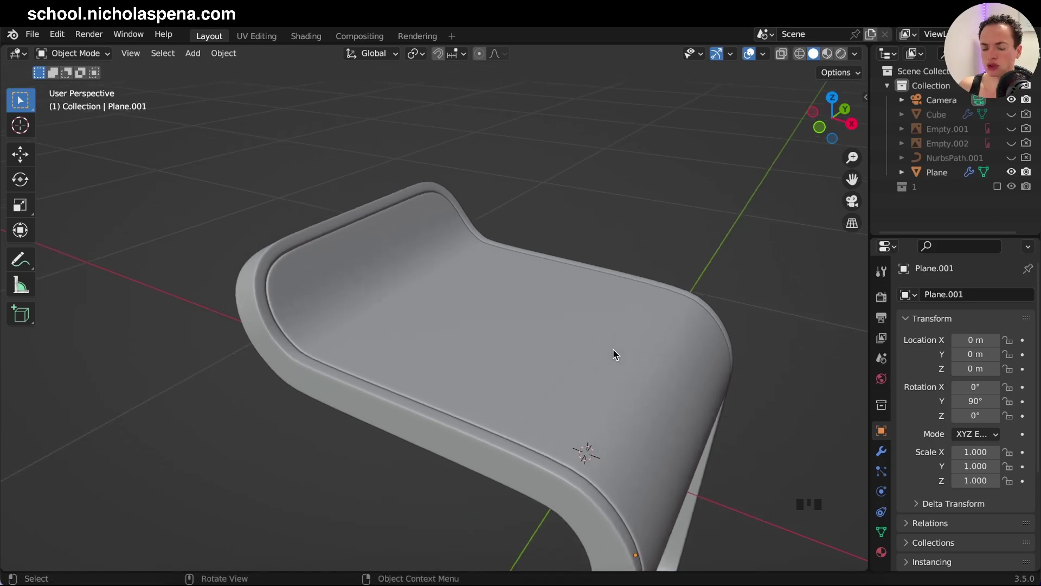
scroll(613, 348, "left", 3)
scroll(612, 348, "right", 5)
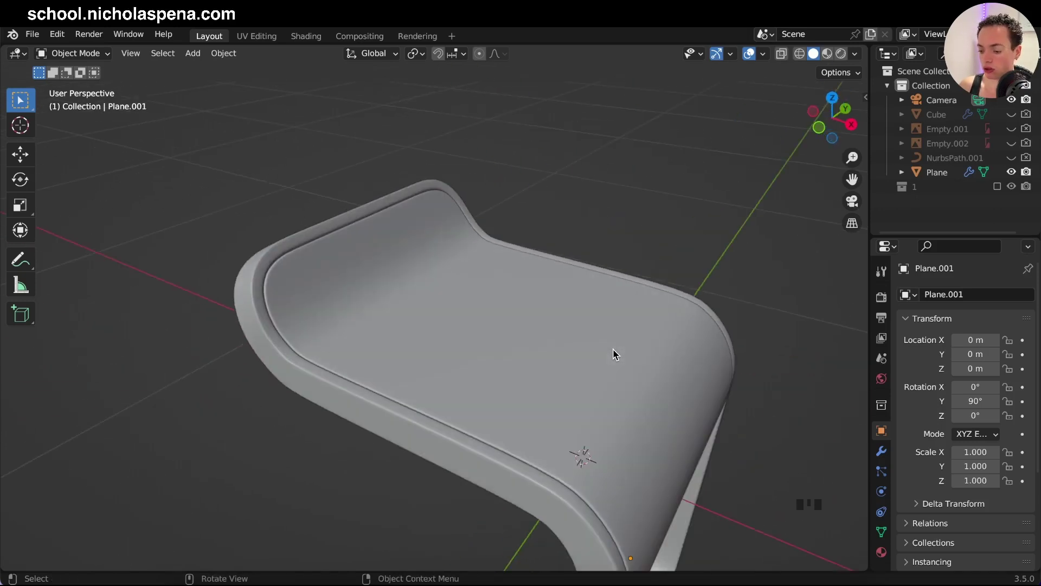
scroll(612, 348, "down", 3, "super")
middle_click_drag(614, 350, 533, 268)
scroll(568, 267, "up", 6)
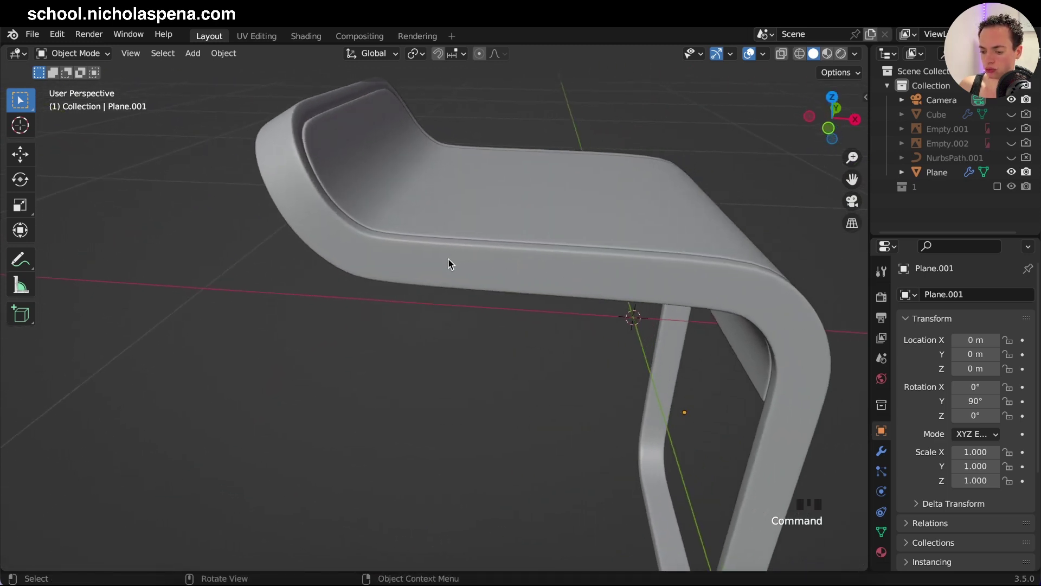
middle_click_drag(650, 286, 669, 284)
key("Tab")
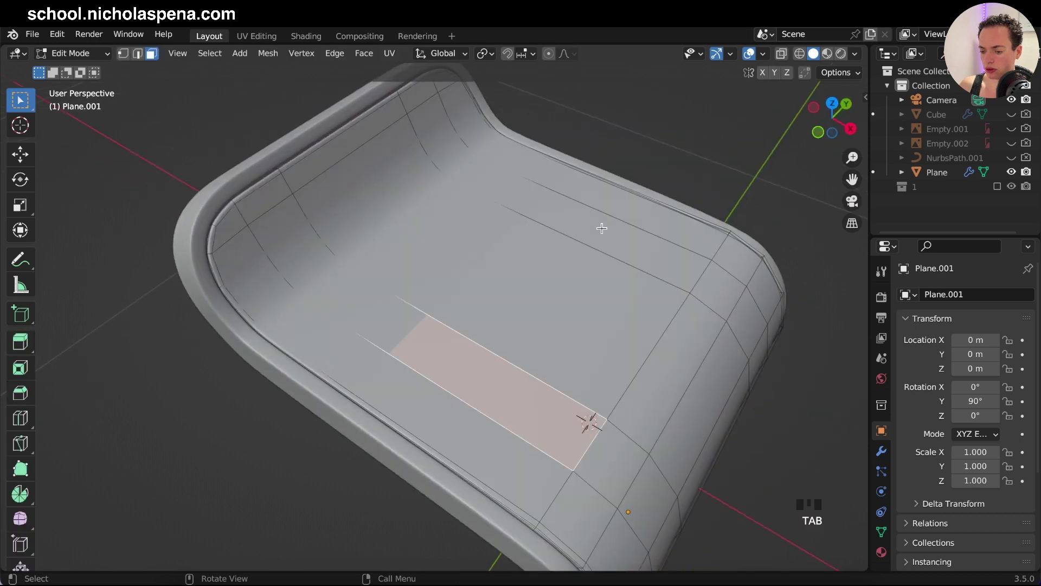
key("Tab")
- View the stool from the side and select the frame object Plane
scroll(506, 425, "down", 4)
middle_click_drag(505, 424, 377, 312)
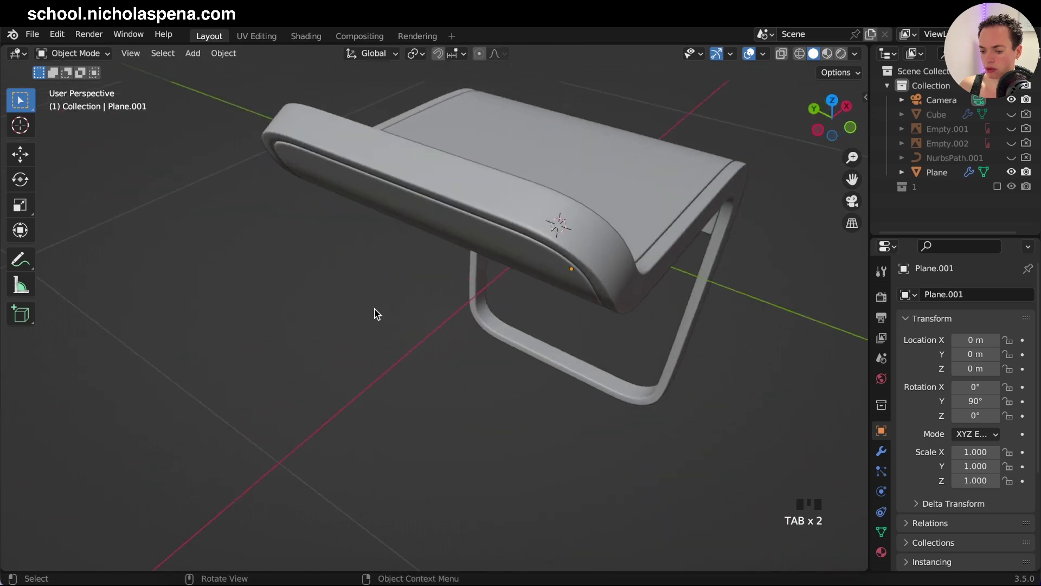
scroll(438, 188, "left", 5)
scroll(438, 188, "right", 4, "shift")
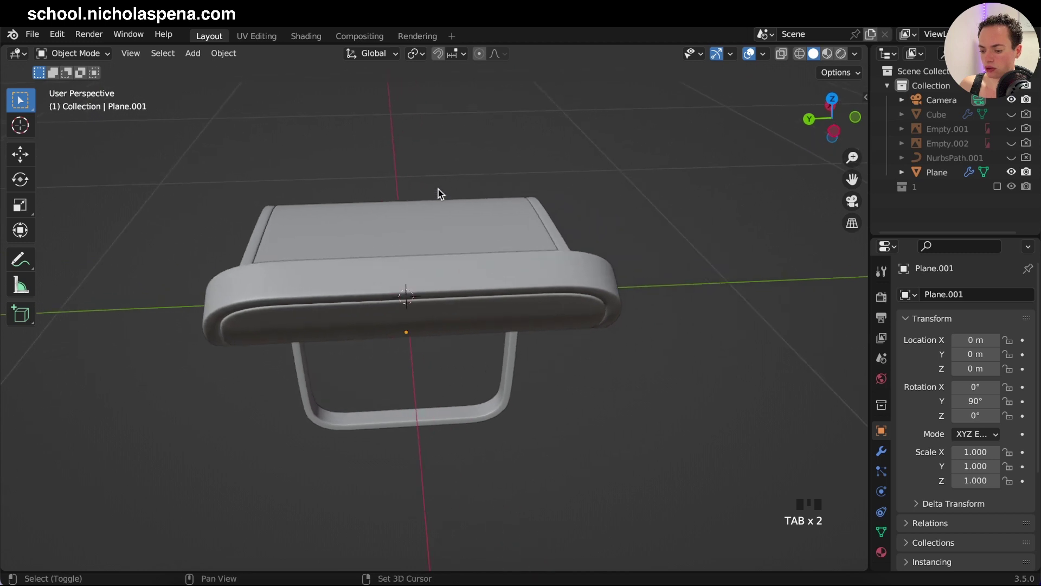
scroll(438, 188, "up", 5, "super")
left_click(338, 222)
scroll(338, 222, "left", 4, "shift")
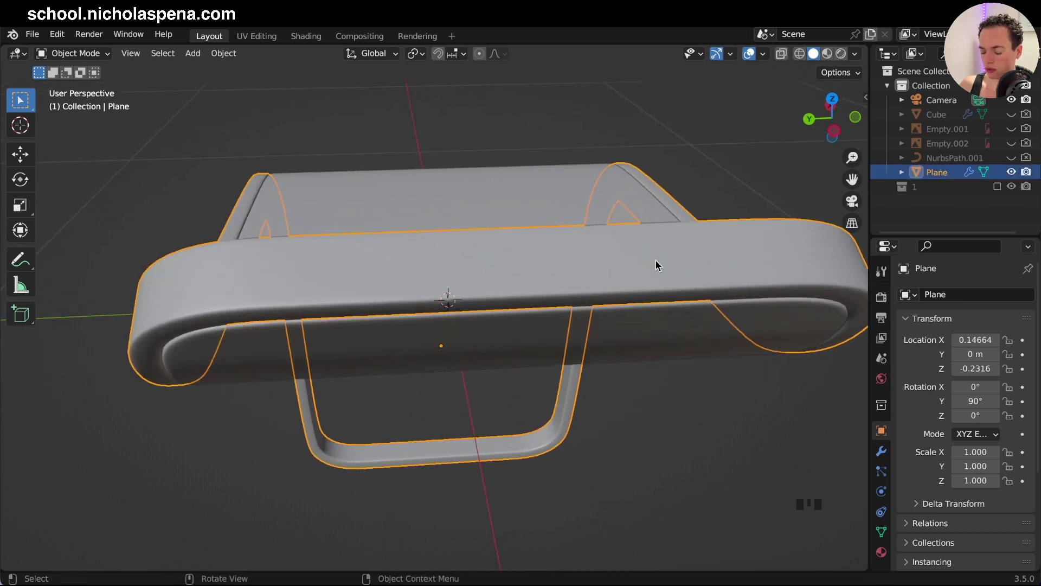
- Enter Edit Mode on Plane and select the long middle face of the front band
key("Tab")
scroll(656, 261, "down", 3, "super")
scroll(655, 261, "up", 4)
scroll(655, 261, "up", 5)
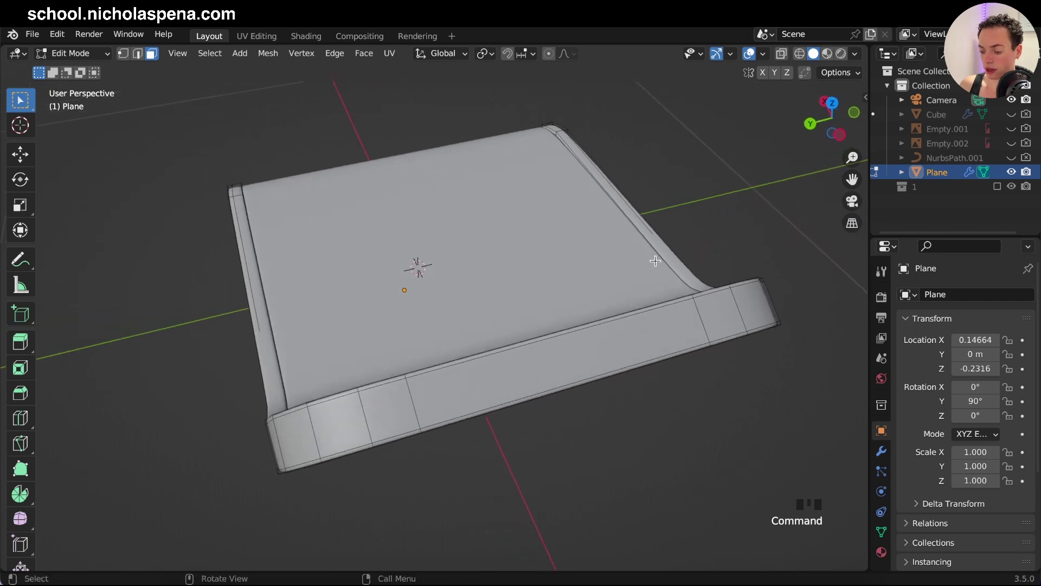
key("super")
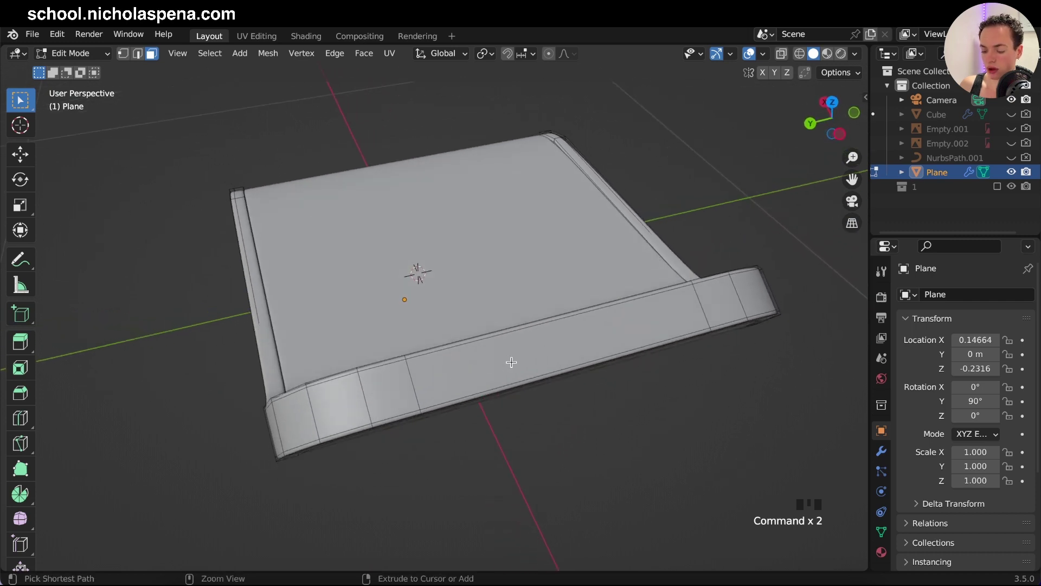
scroll(511, 362, "up", 4, "super")
scroll(511, 362, "right", 5, "shift")
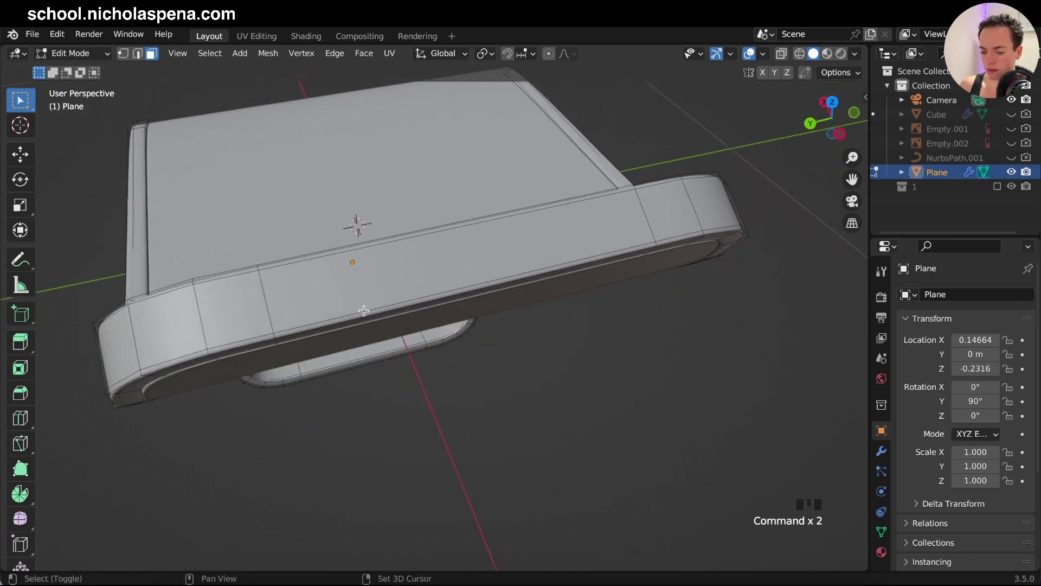
scroll(364, 311, "left", 4, "shift")
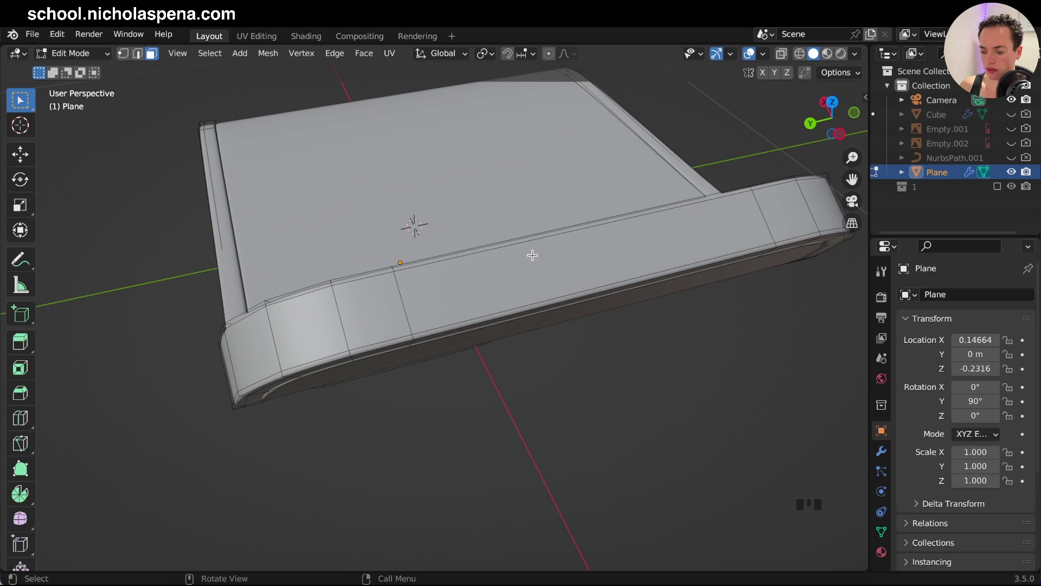
left_click(417, 291)
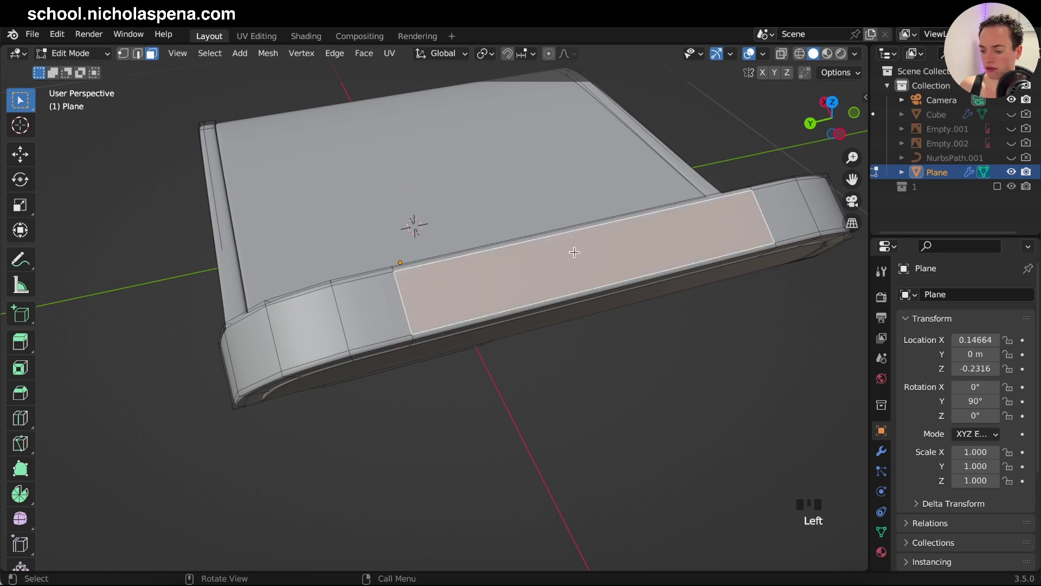
- Orbit to face the front band head-on, then look down at the seat at an angle
scroll(574, 252, "down", 5)
scroll(575, 252, "up", 6)
scroll(574, 252, "down", 3)
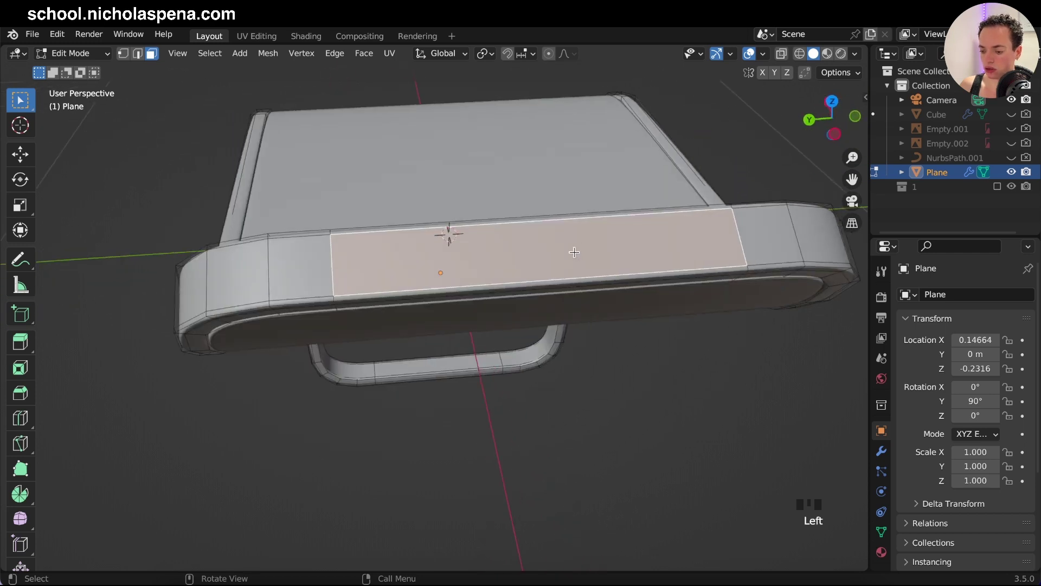
middle_click_drag(574, 252, 367, 234)
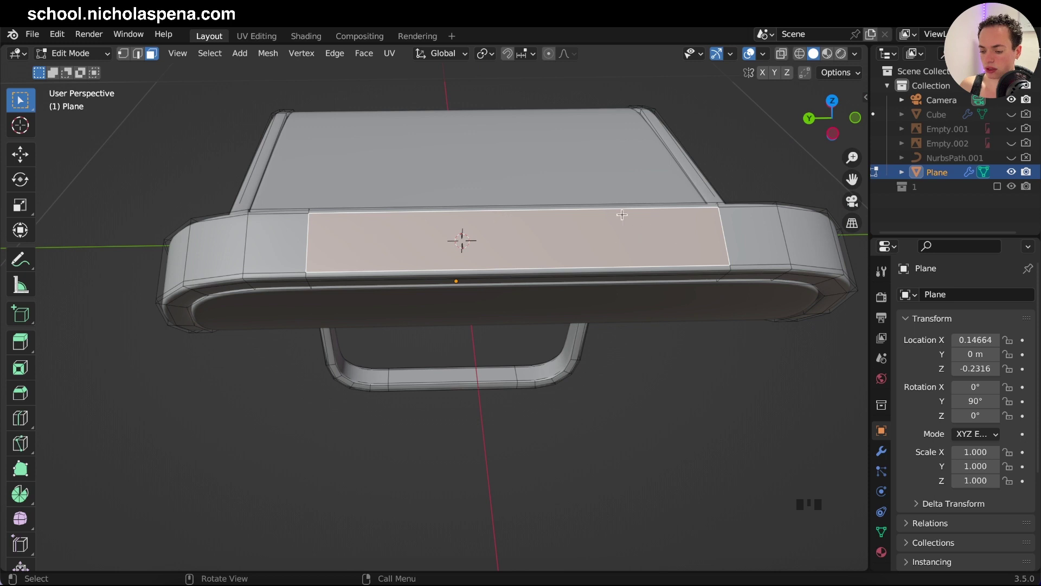
scroll(644, 238, "right", 2, "shift")
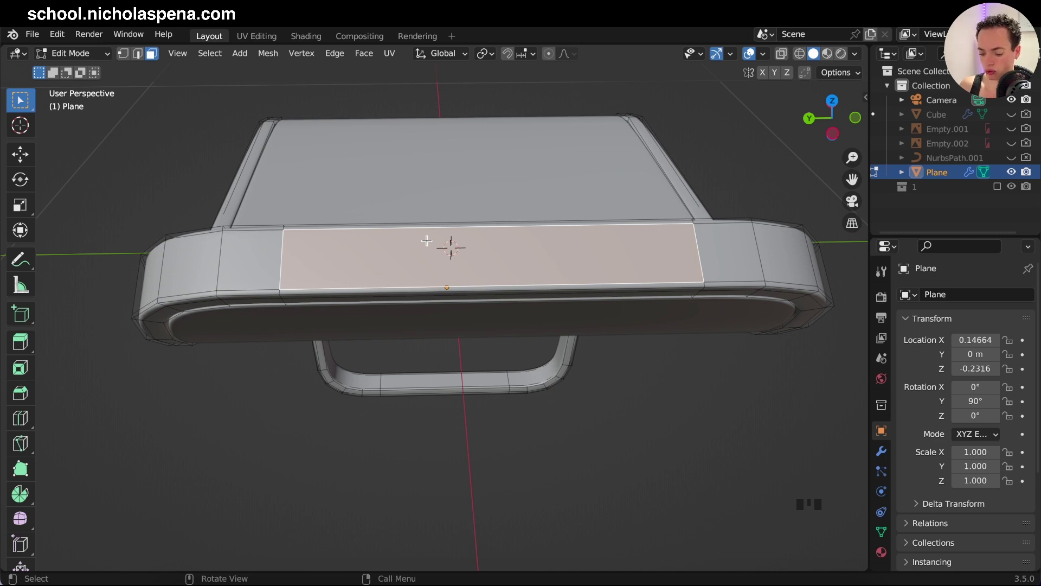
middle_click_drag(427, 240, 518, 324)
- Add a 2-cut loop cut, unslid, across the front band's long middle face
key("ctrl")
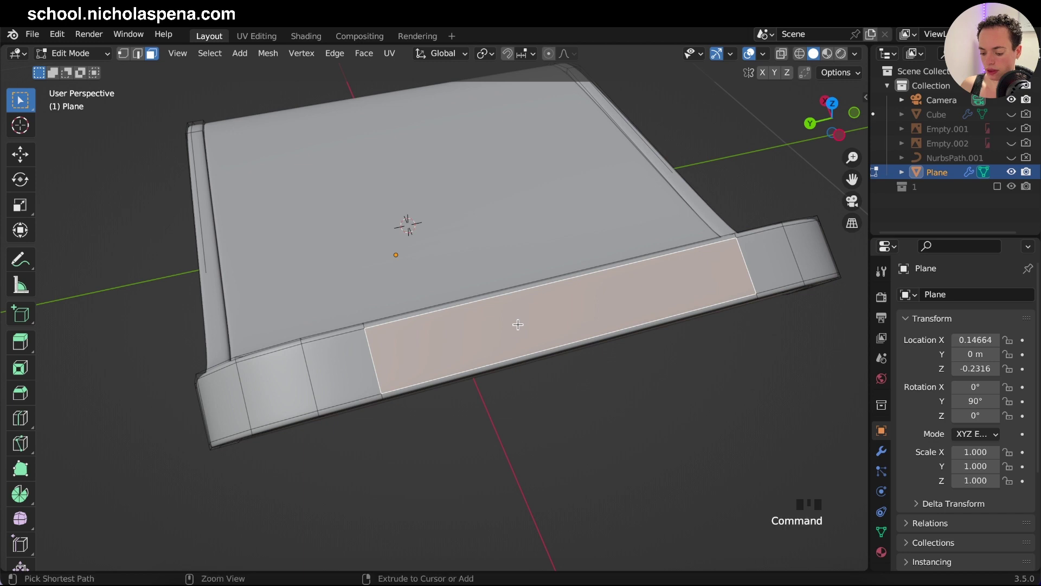
key("ctrl+r")
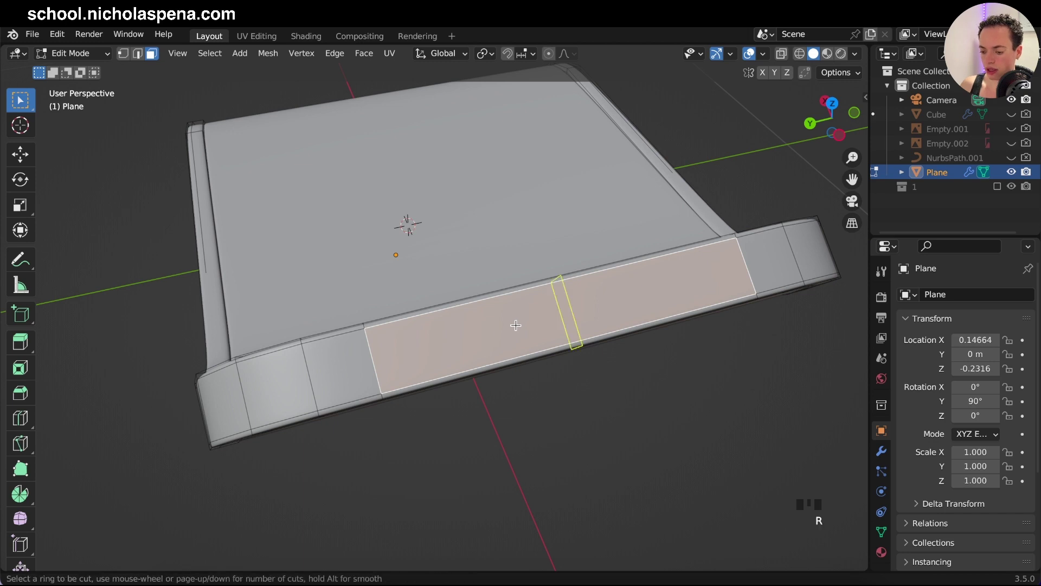
scroll(500, 334, "up", 3)
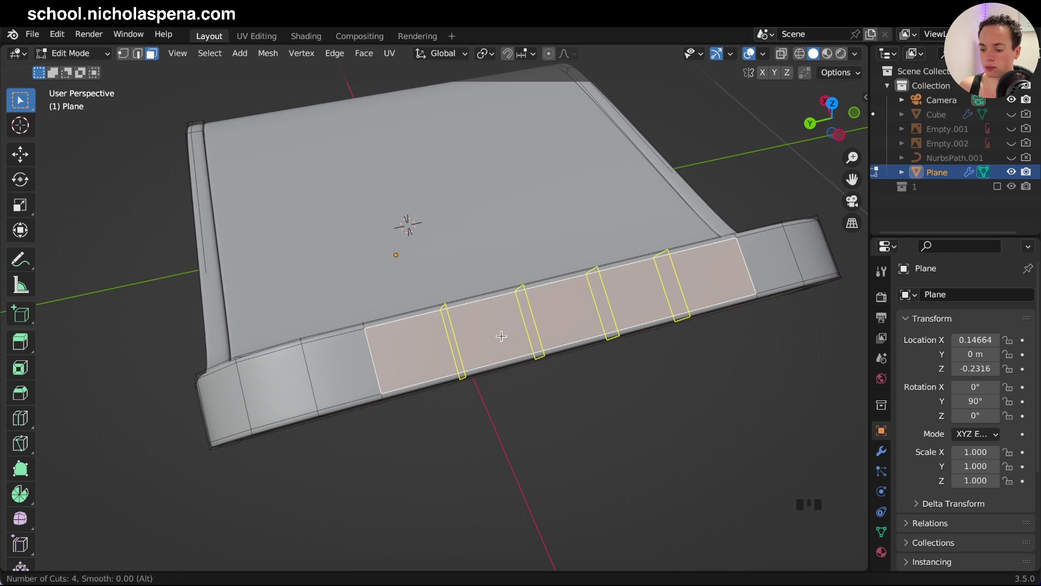
scroll(500, 336, "up", 2)
scroll(500, 336, "down", 4)
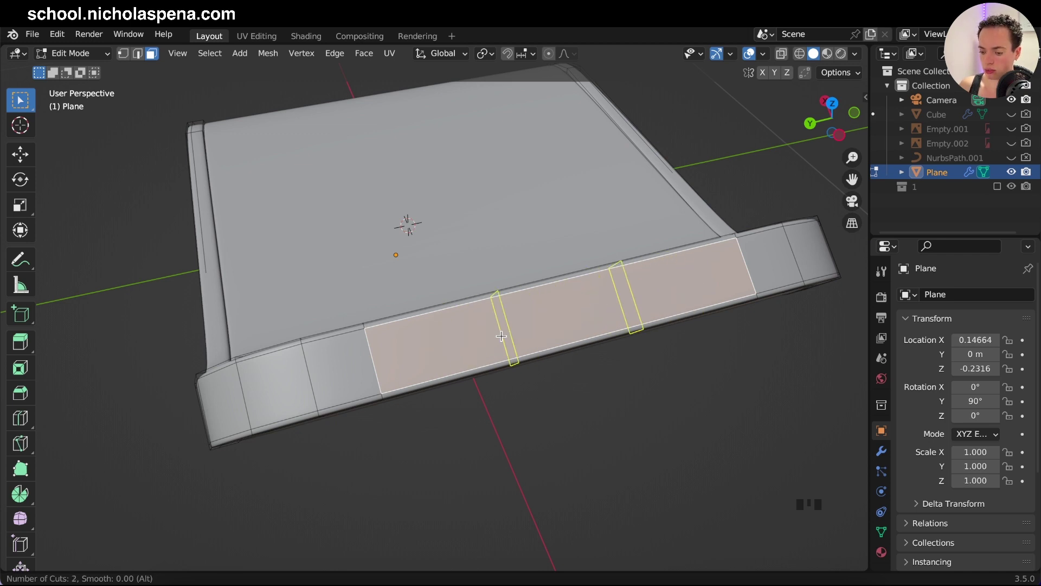
left_click(501, 336)
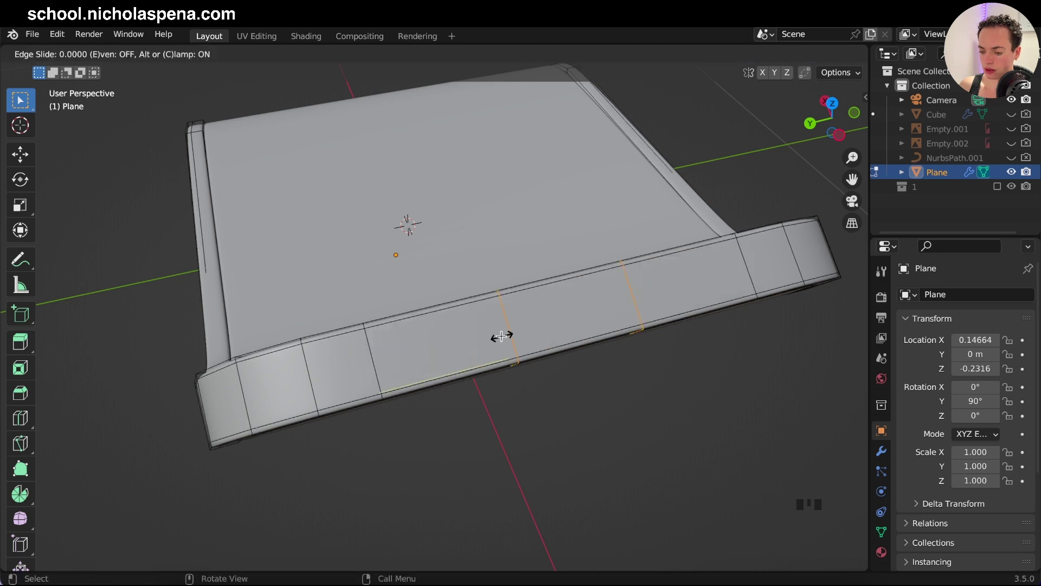
right_click(501, 336)
middle_click_drag(501, 335, 385, 282)
left_click(361, 261)
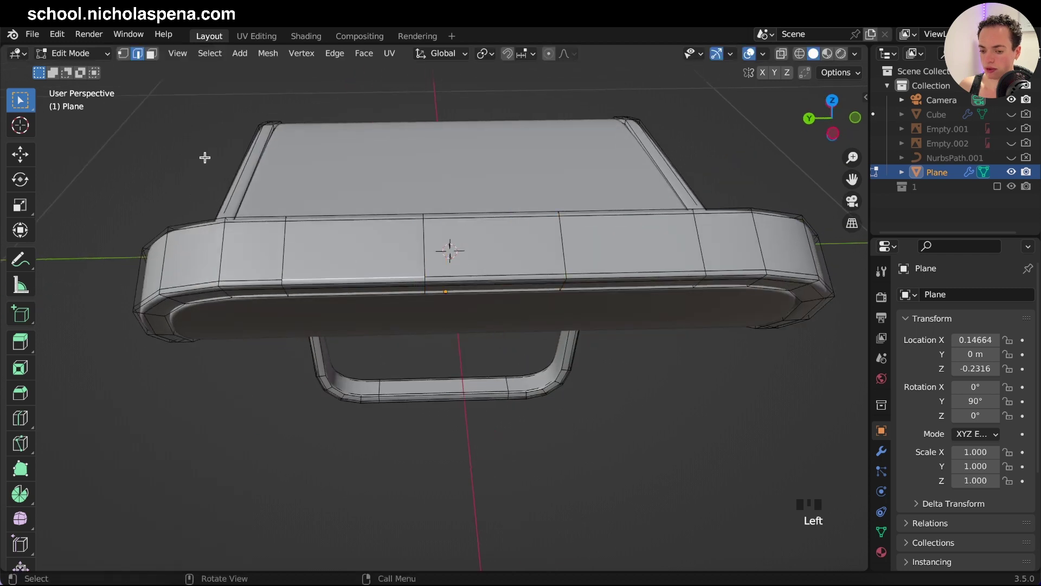
- In face select mode, pick among the left, centre and right sections of the front band
left_click(151, 54)
left_click(364, 246)
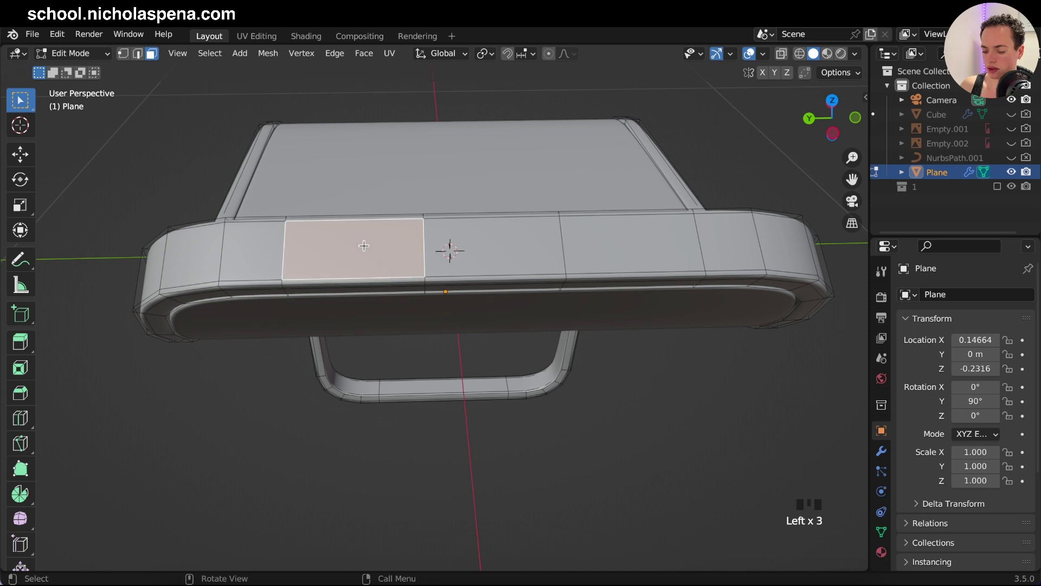
left_click(485, 249)
left_click(643, 246)
left_click(397, 246)
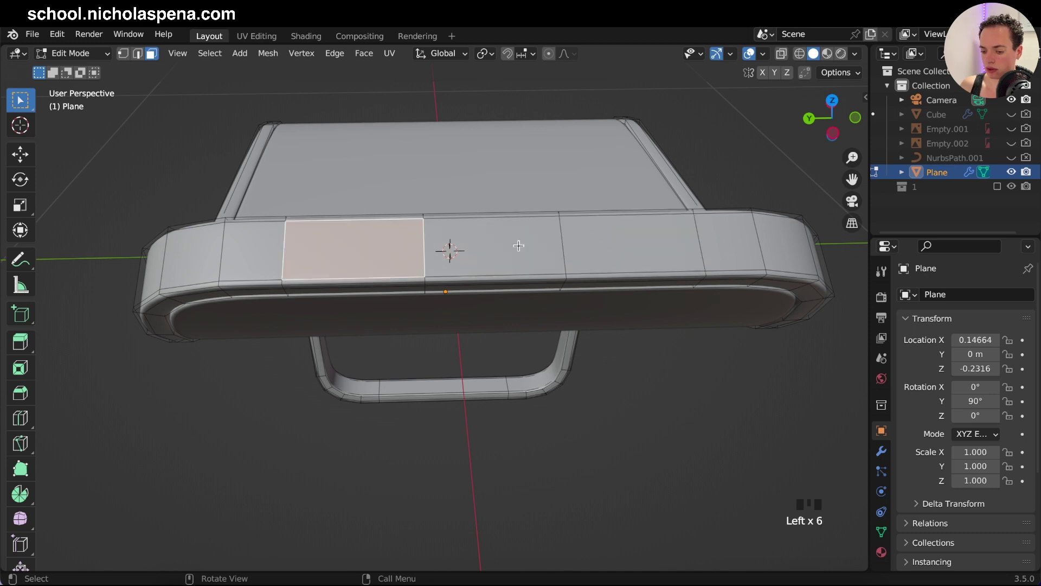
double_click(515, 246)
left_click(662, 245)
left_click(372, 248)
scroll(373, 245, "up", 2)
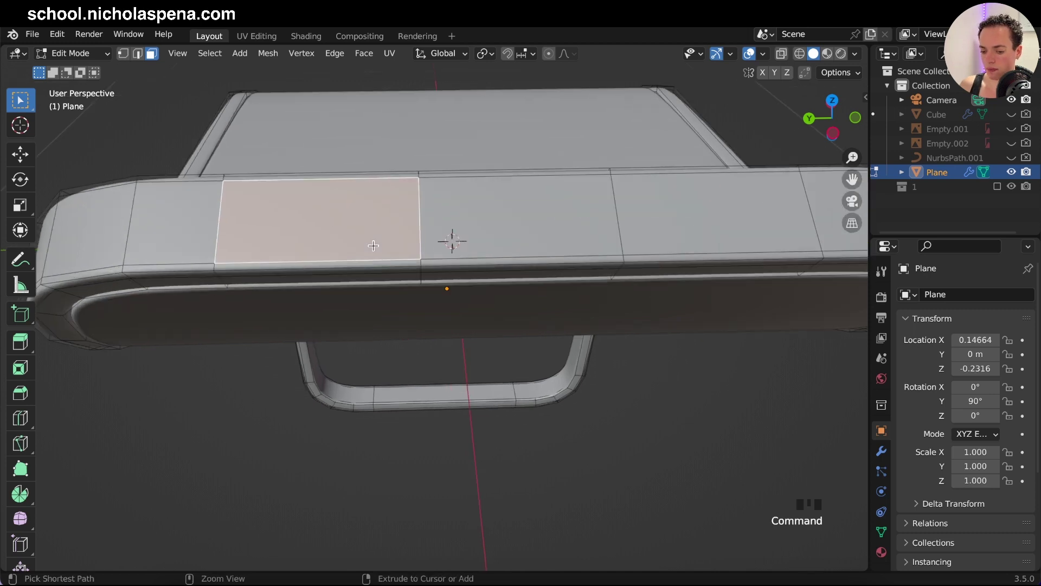
scroll(373, 246, "down", 3, "super")
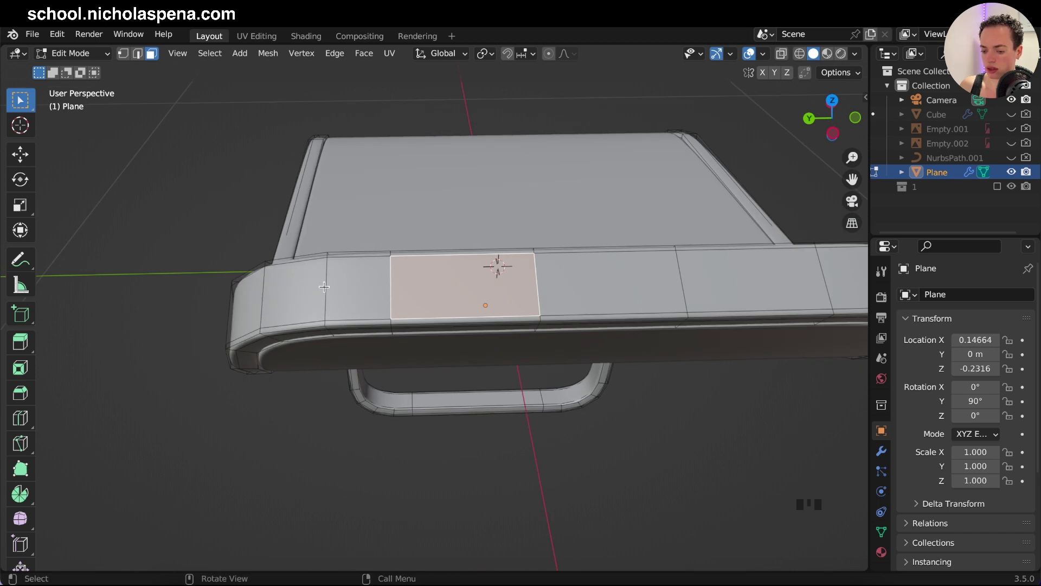
scroll(492, 270, "up", 3)
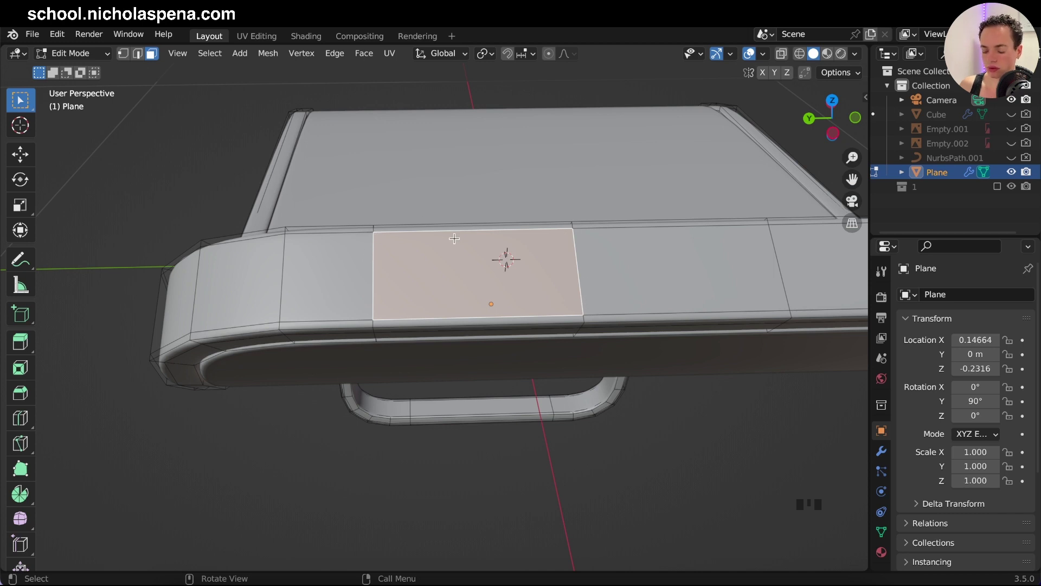
- Add a centred horizontal edge loop along the front band
key("ctrl+r")
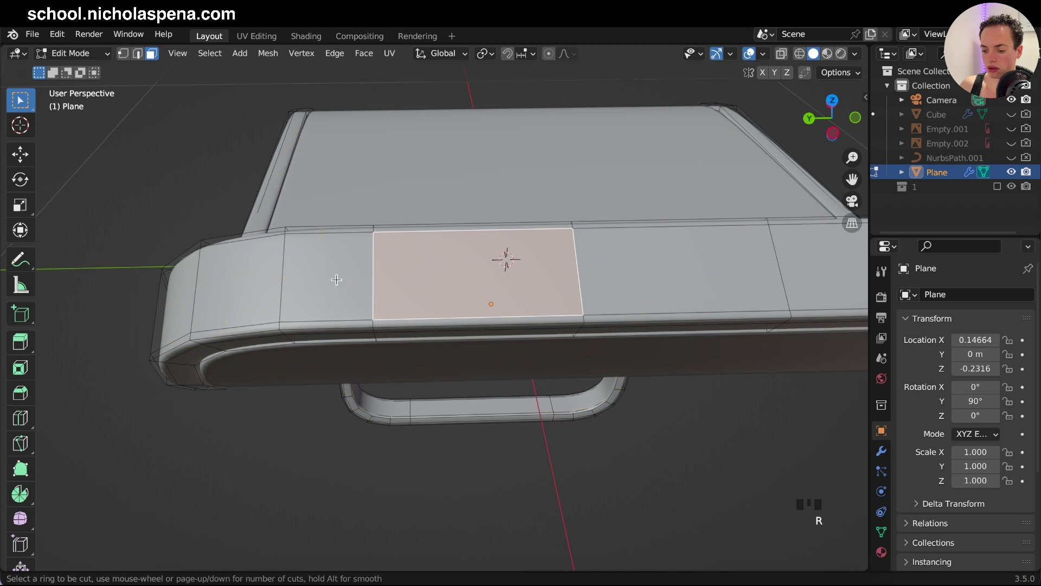
left_click(387, 279)
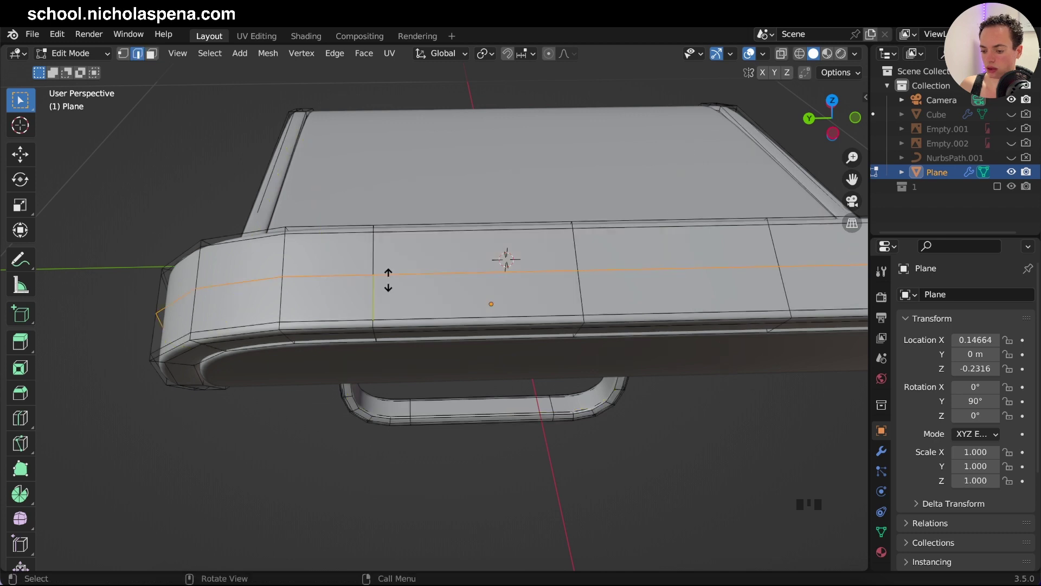
left_click(388, 280)
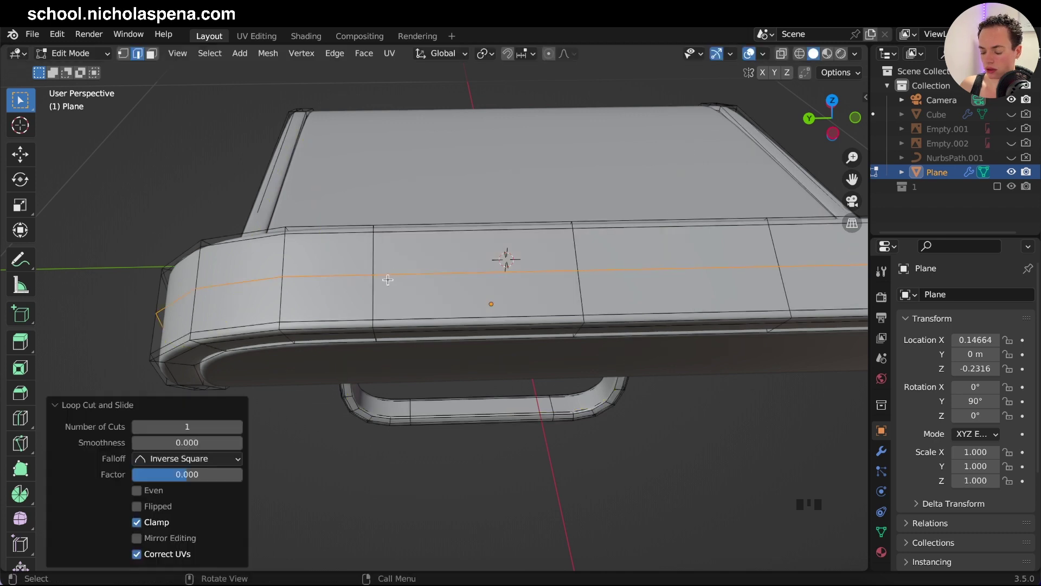
- In vertex select mode, select two vertices on the band's lower row
left_click(123, 53)
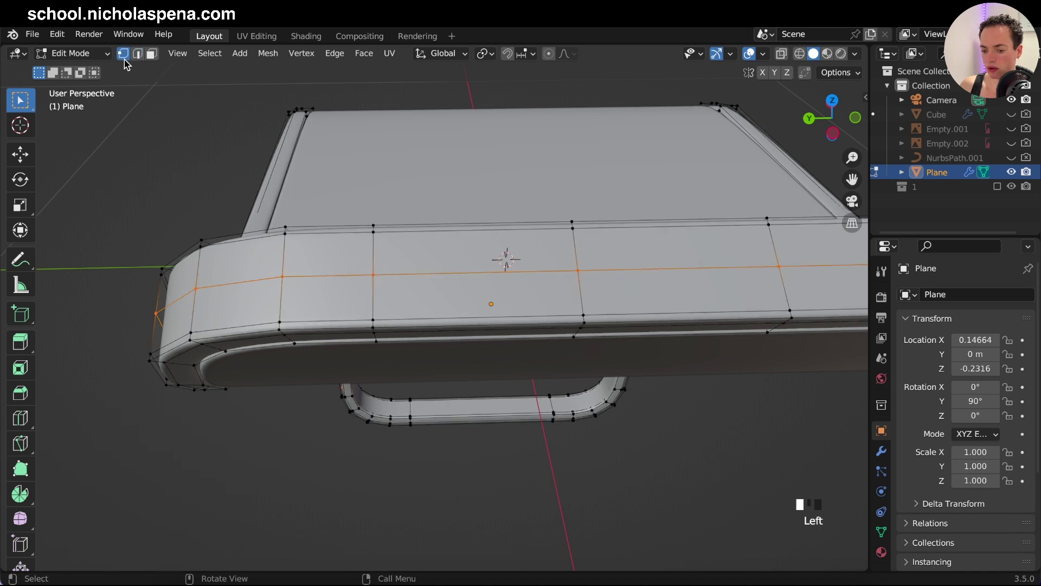
middle_click_drag(457, 287, 433, 280)
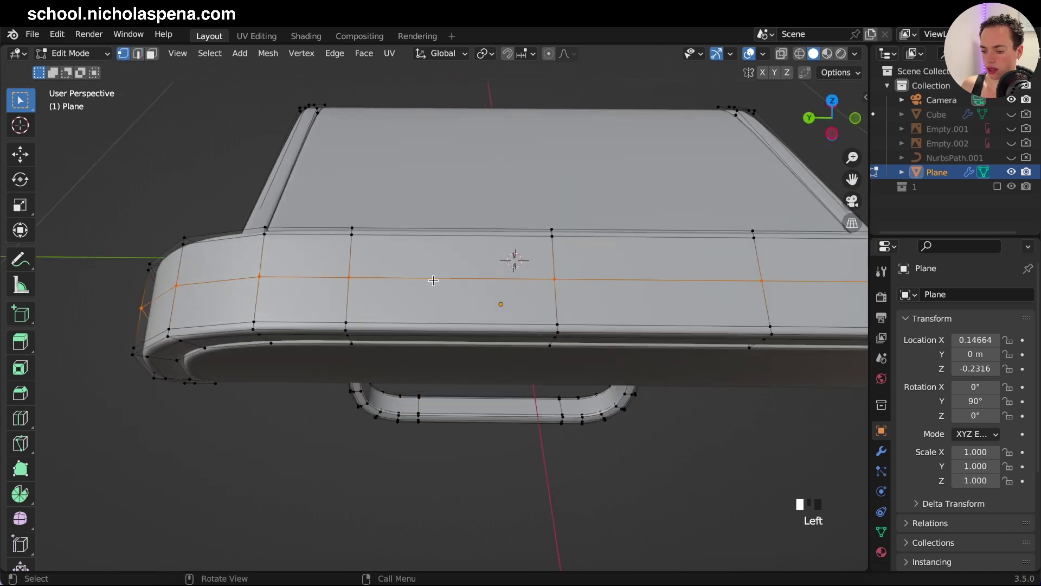
left_click(350, 279)
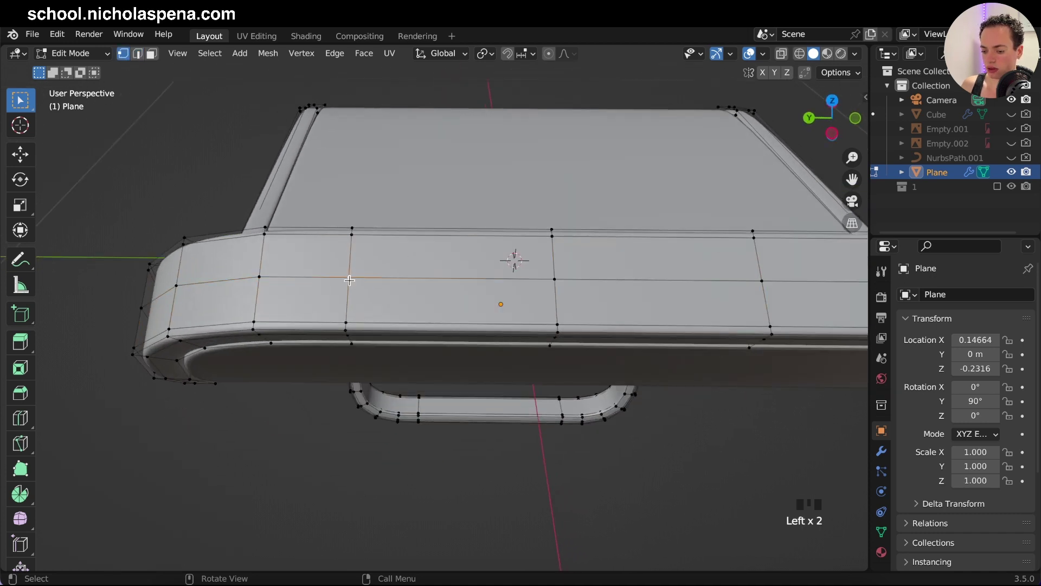
left_click(346, 322)
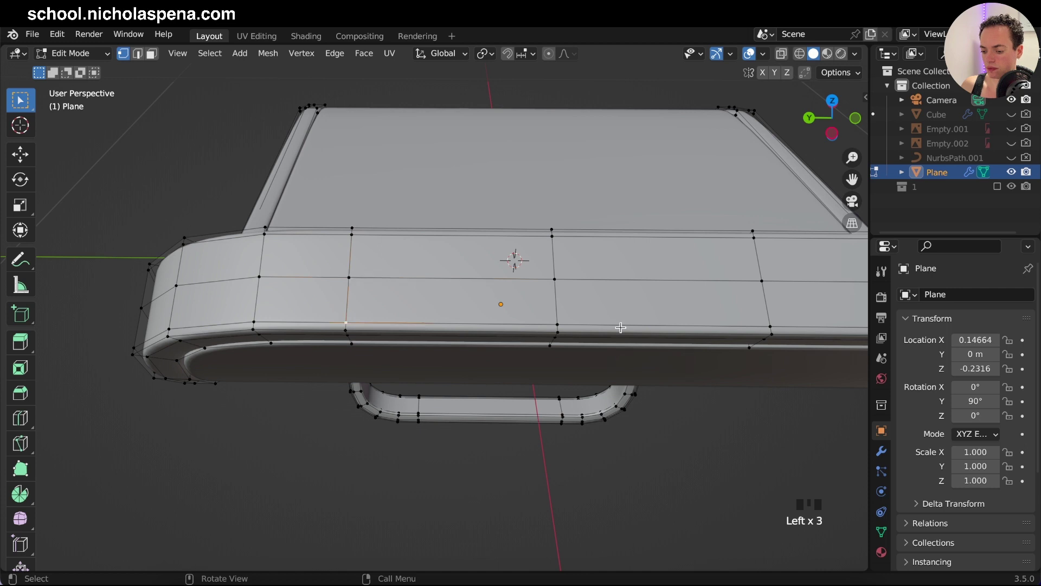
left_click(558, 323, "shift")
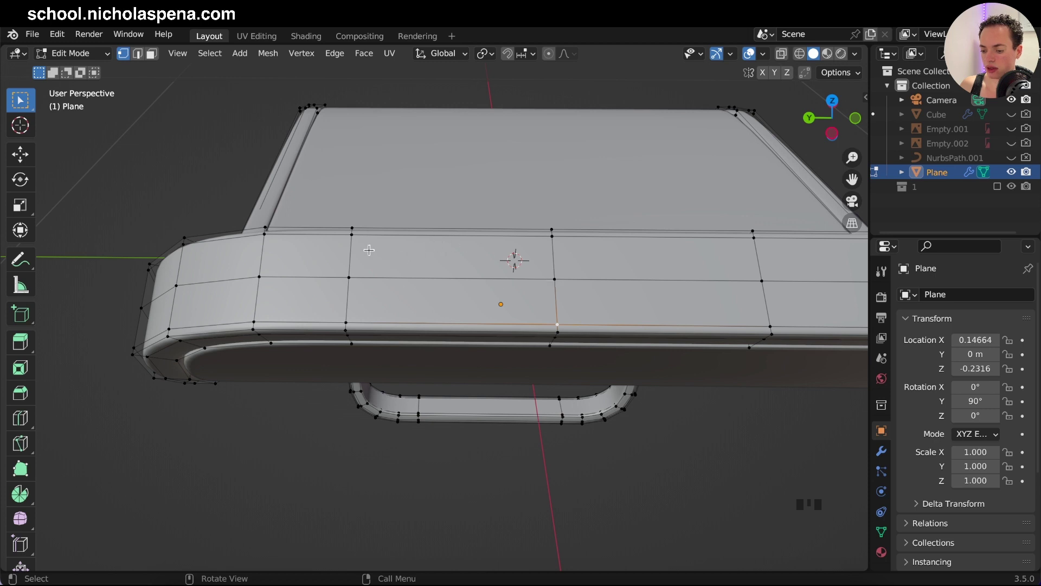
- Turn off the Subdivision modifier's Edit Mode display to reveal the blocky cage
left_click(350, 234)
key("g")
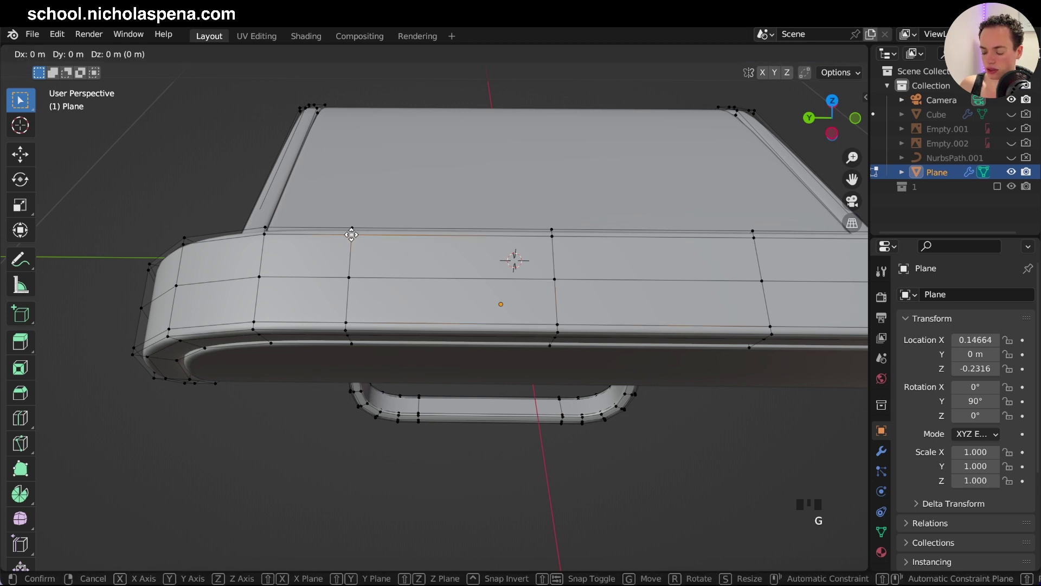
right_click(396, 237)
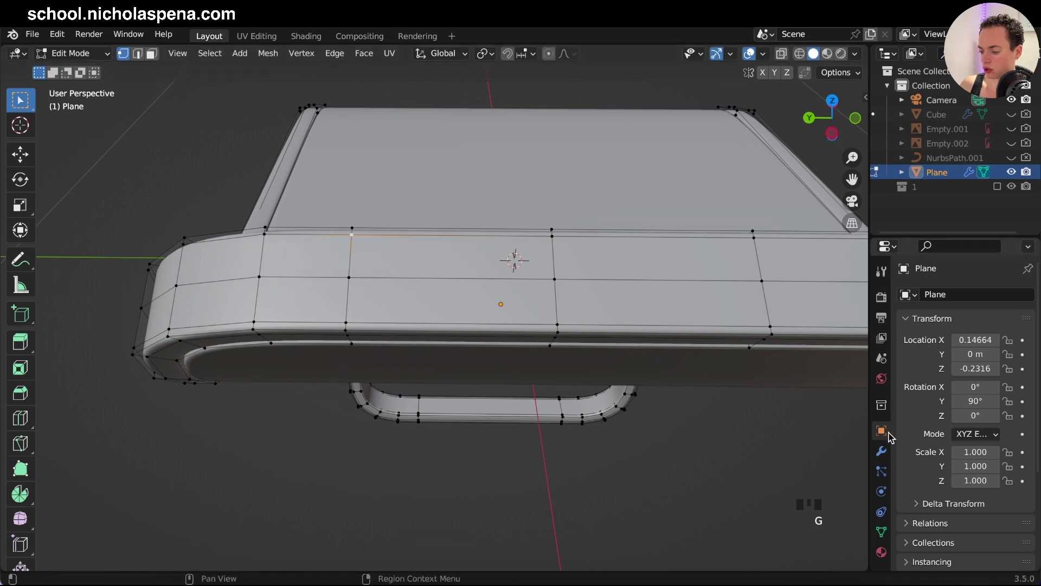
left_click(881, 450)
left_click(965, 352)
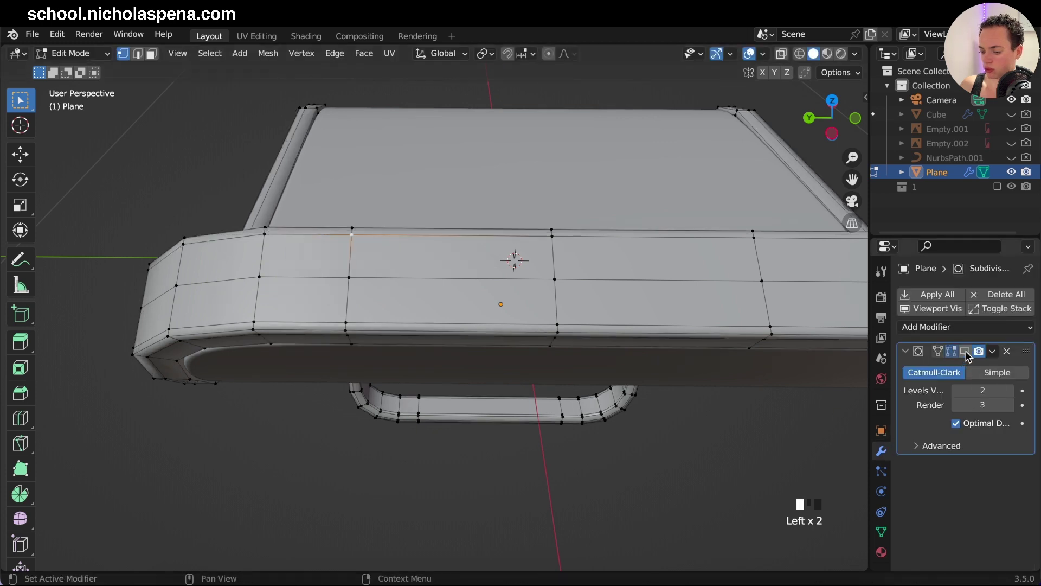
- Move four band vertices toward the centre to try a rounded outline
key("g")
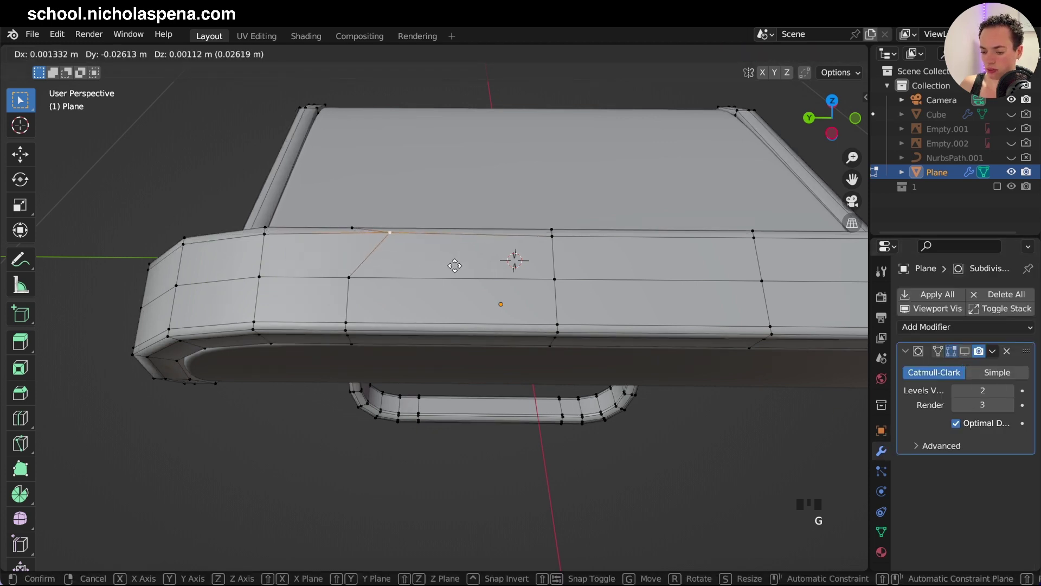
left_click(505, 272)
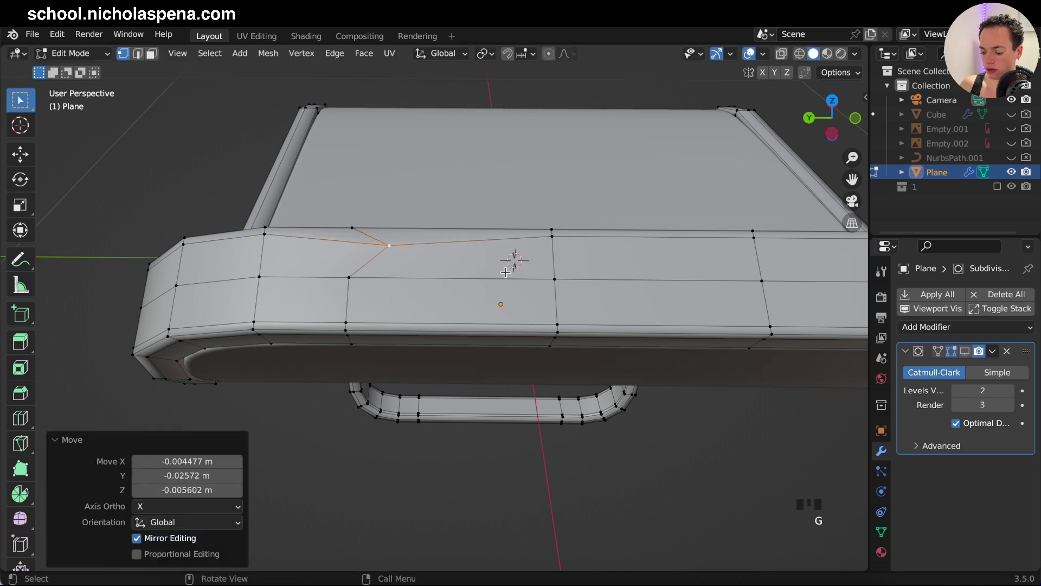
left_click(552, 241)
key("g")
left_click(459, 248)
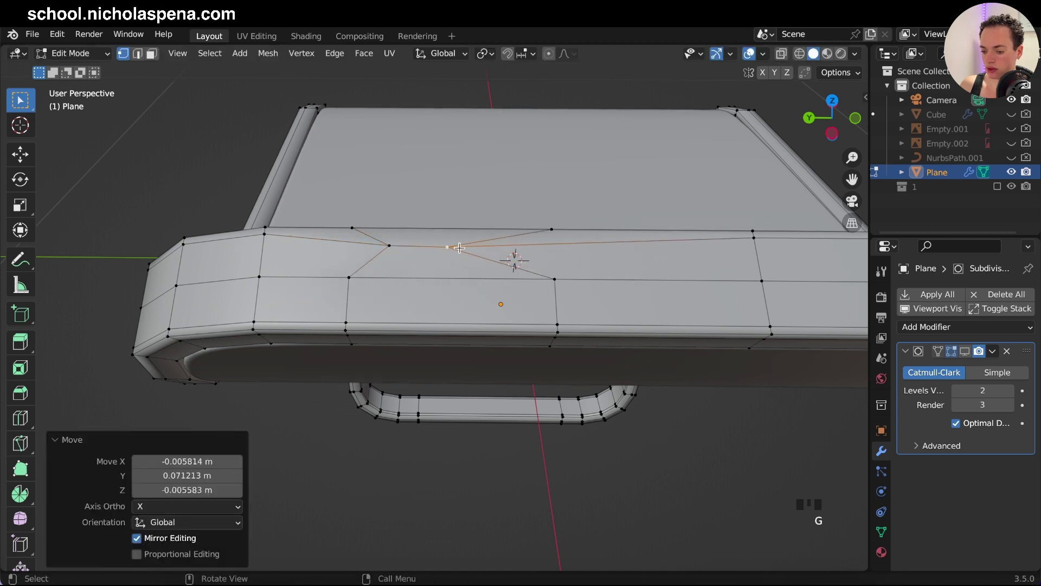
left_click(556, 279)
key("g")
left_click(481, 278)
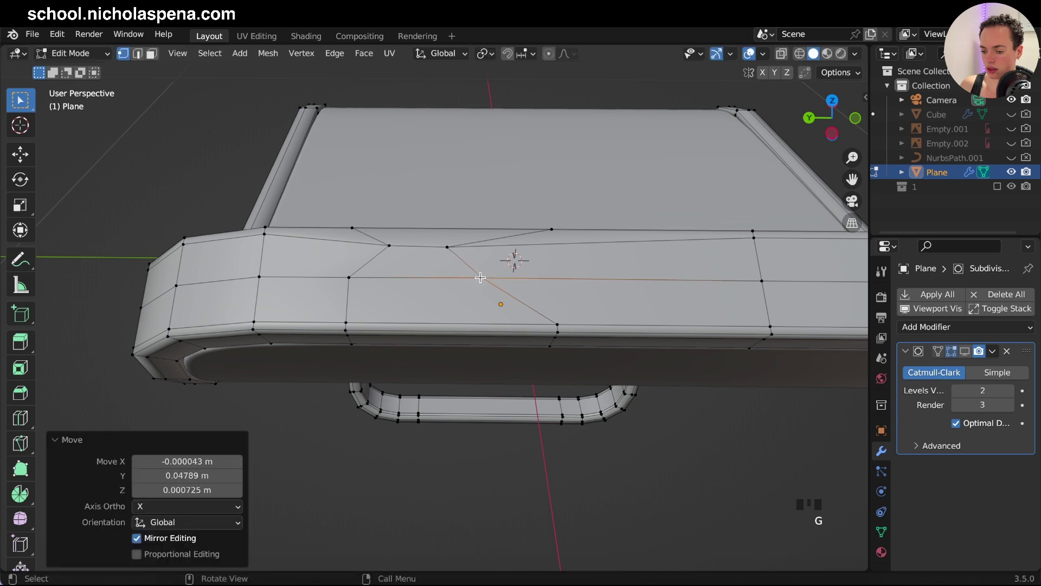
left_click(559, 325)
key("g")
left_click(439, 303)
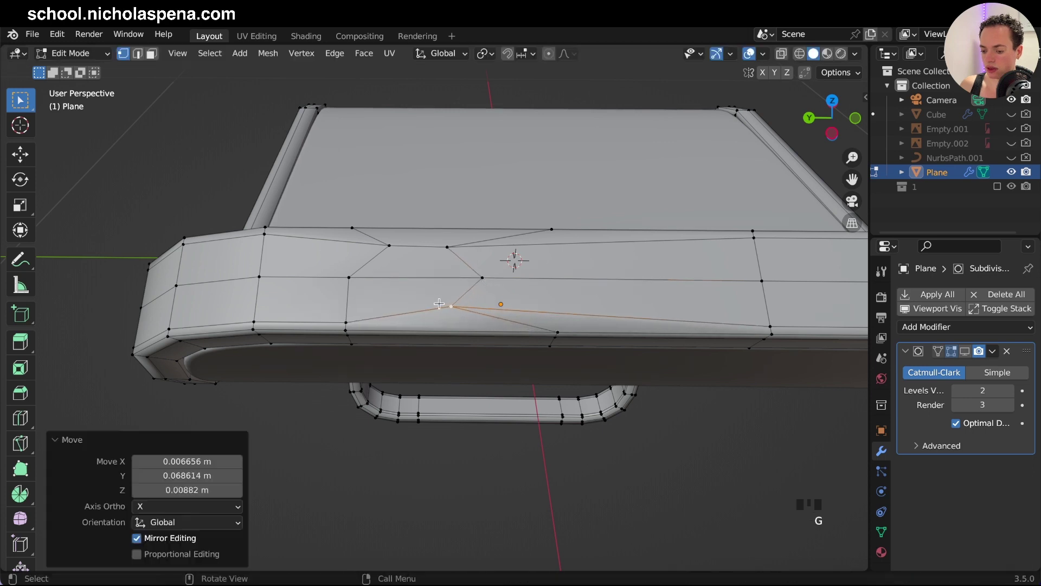
- Undo the trial vertex moves with Ctrl+Z and reframe the front band
key("ctrl+z")
key("ctrl+z")
key("ctrl+z")
key("ctrl+z")
key("ctrl+z")
key("ctrl+z")
key("ctrl+z")
key("ctrl+z")
key("ctrl+z")
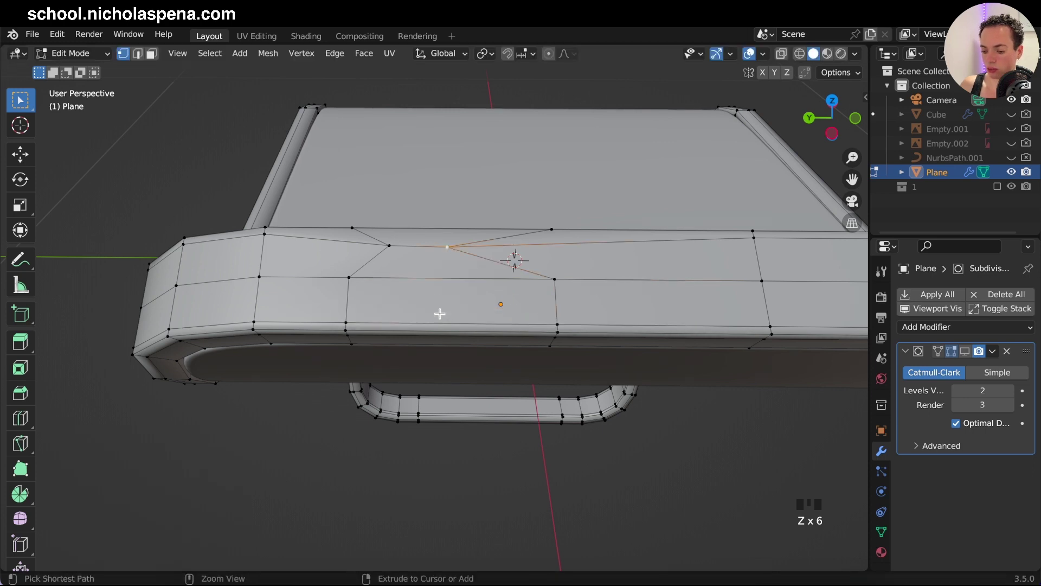
key("ctrl+z")
middle_click_drag(440, 313, 379, 281)
middle_click_drag(575, 245, 575, 243)
left_click(152, 53)
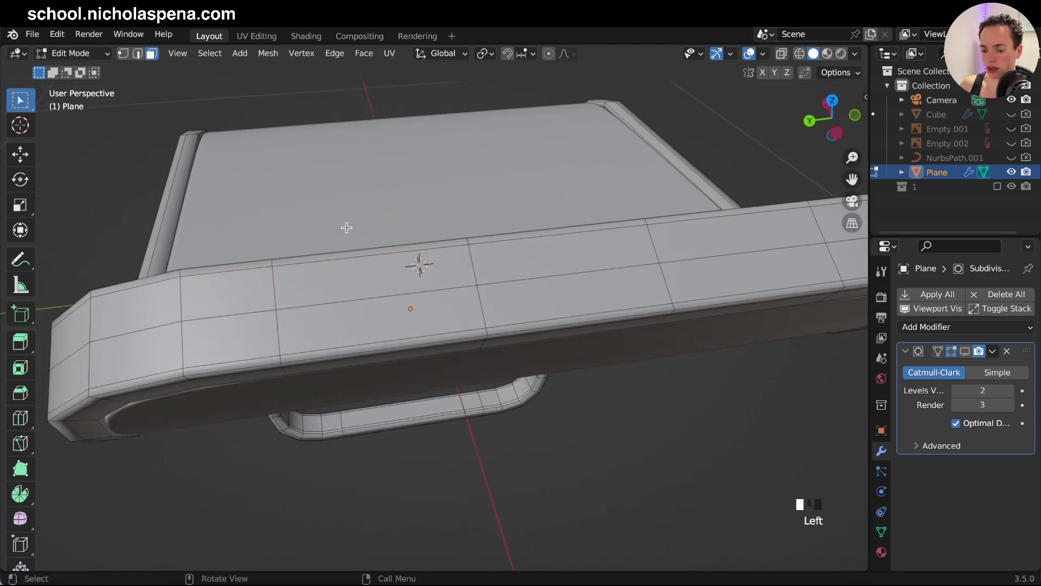
- Select an upper and lower face pair on the front band
left_click(377, 277)
left_click(378, 327, "shift")
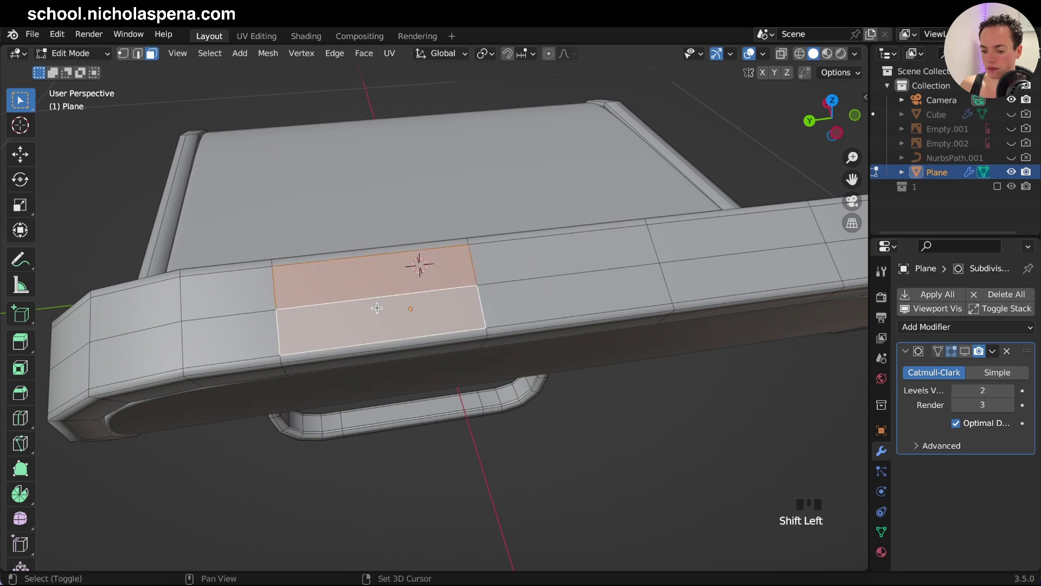
middle_click_drag(377, 327, 380, 302)
left_click(347, 348)
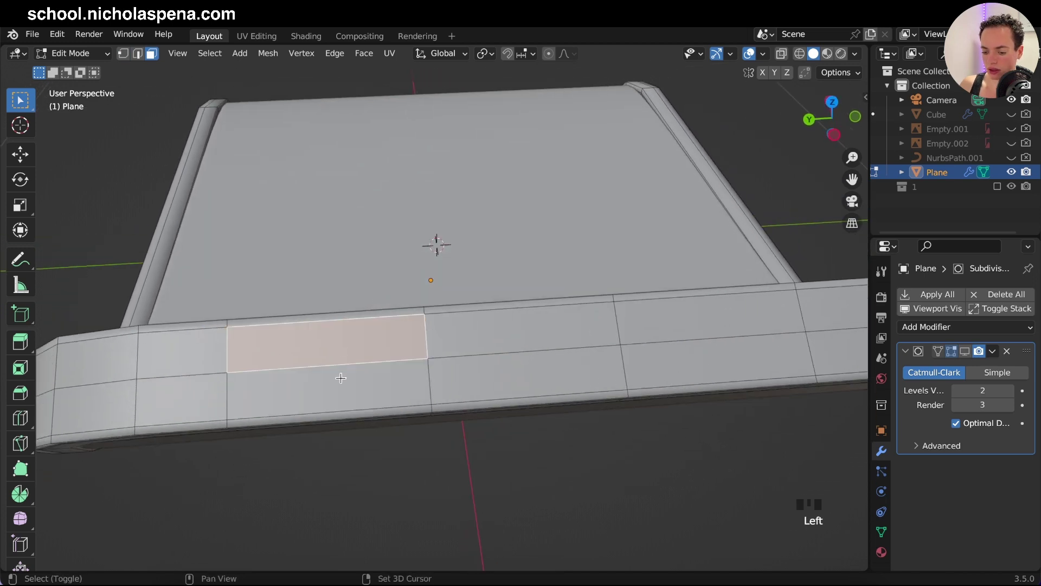
left_click(340, 385, "shift")
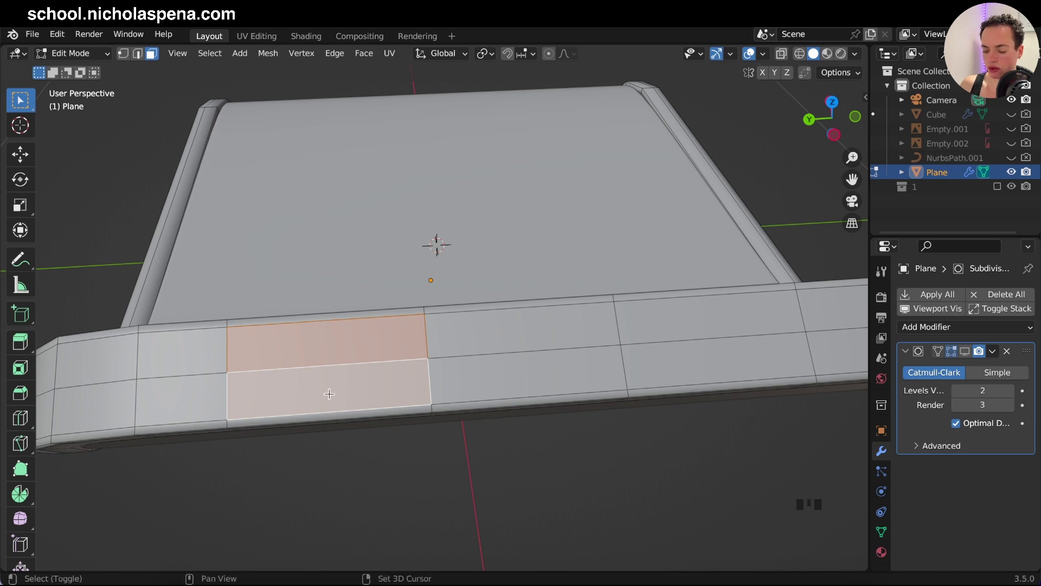
middle_click_drag(329, 393, 375, 372, "shift")
- Add three vertical edge loops across the front band, none slid
key("ctrl+r")
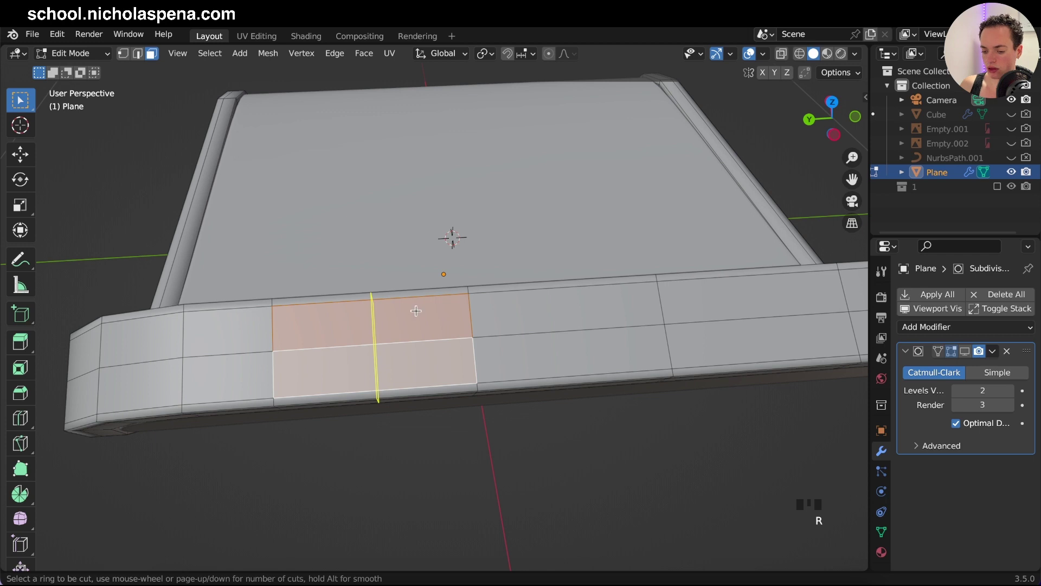
left_click(383, 324)
right_click(386, 324)
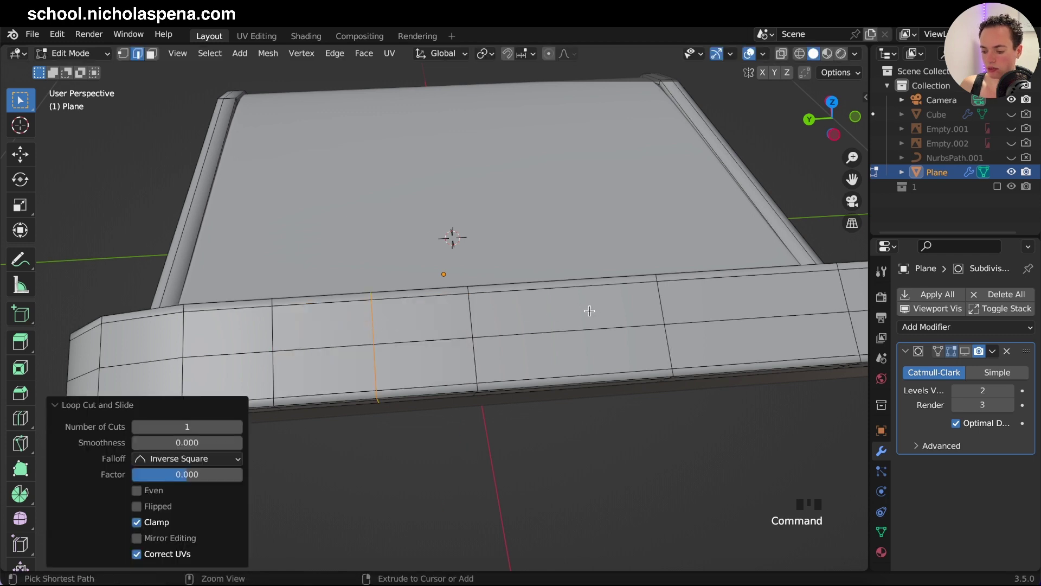
key("ctrl+r")
left_click(589, 310)
right_click(586, 309)
middle_click_drag(586, 309, 667, 326, "shift")
key("ctrl+r")
left_click(667, 324)
right_click(667, 324)
- Box-select a 2×2 block of faces on the band in face select mode
left_click(153, 55)
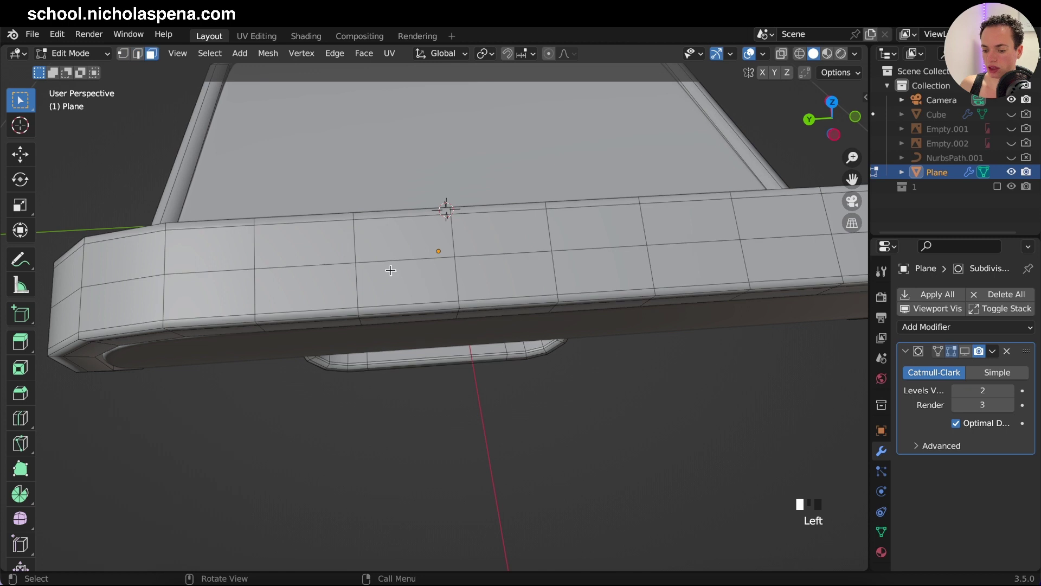
left_click_drag(308, 232, 411, 277)
middle_click_drag(457, 272, 462, 273, "shift")
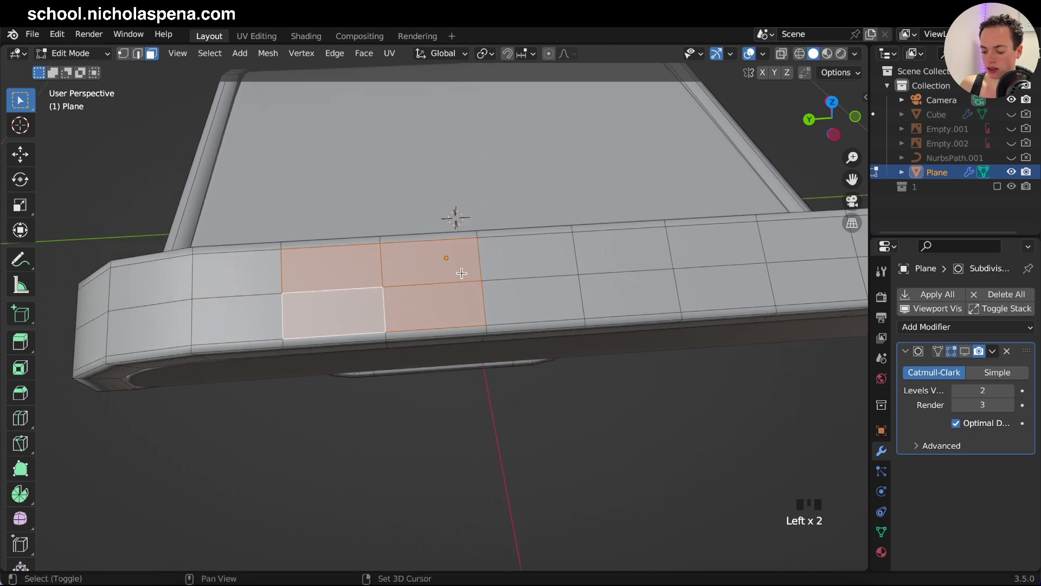
- Inset the left 2×2 block, then select and inset the middle block's four faces
key("i")
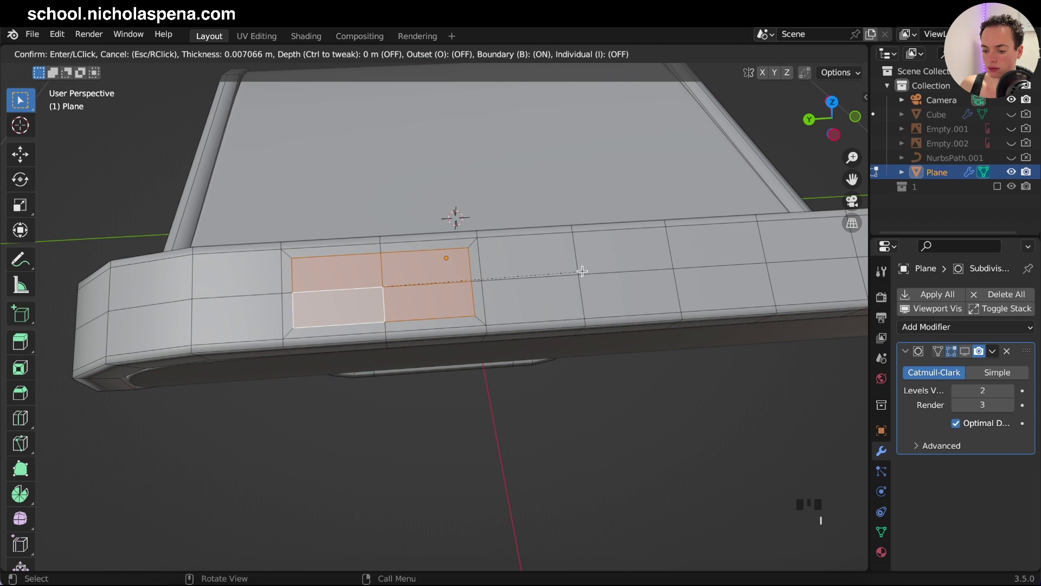
left_click(582, 271)
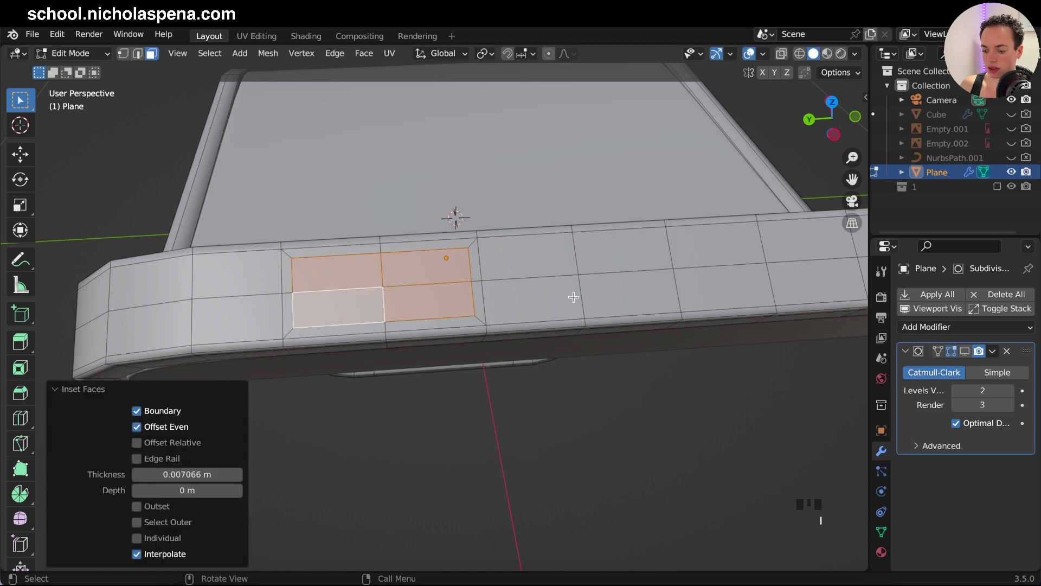
left_click(545, 269)
left_click(545, 268)
left_click(618, 251, "shift")
left_click(624, 292, "shift")
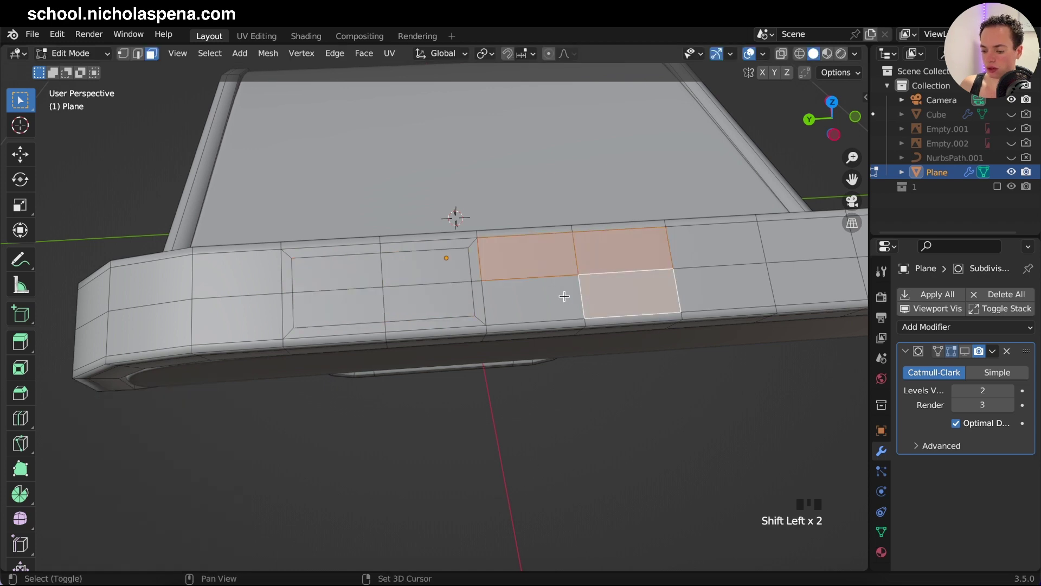
left_click(564, 297, "shift")
key("i")
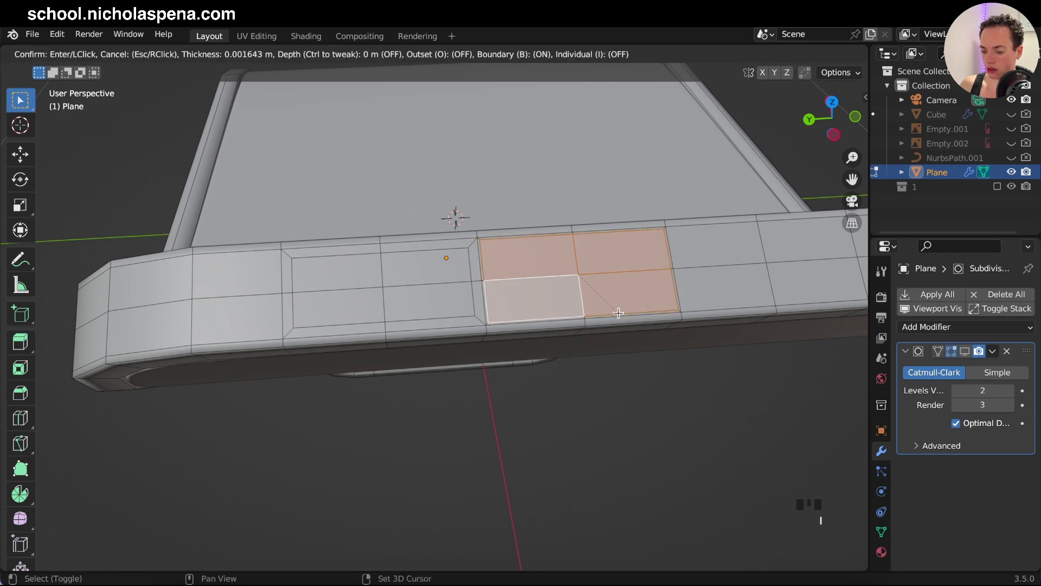
left_click(598, 271)
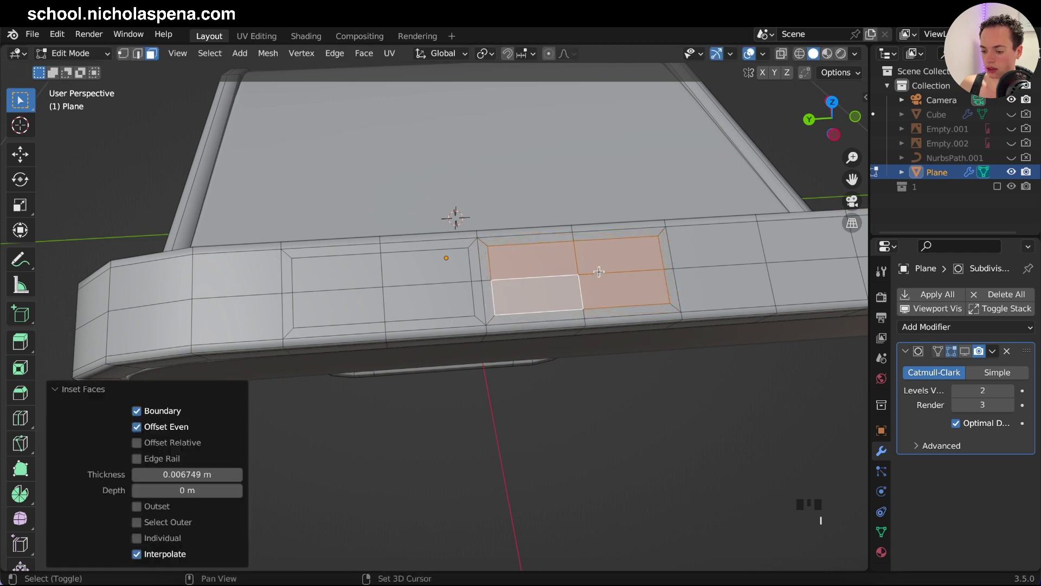
- Select the right block's four faces and inset them with a thin rim
middle_click_drag(599, 271, 487, 275, "shift")
left_click(452, 259)
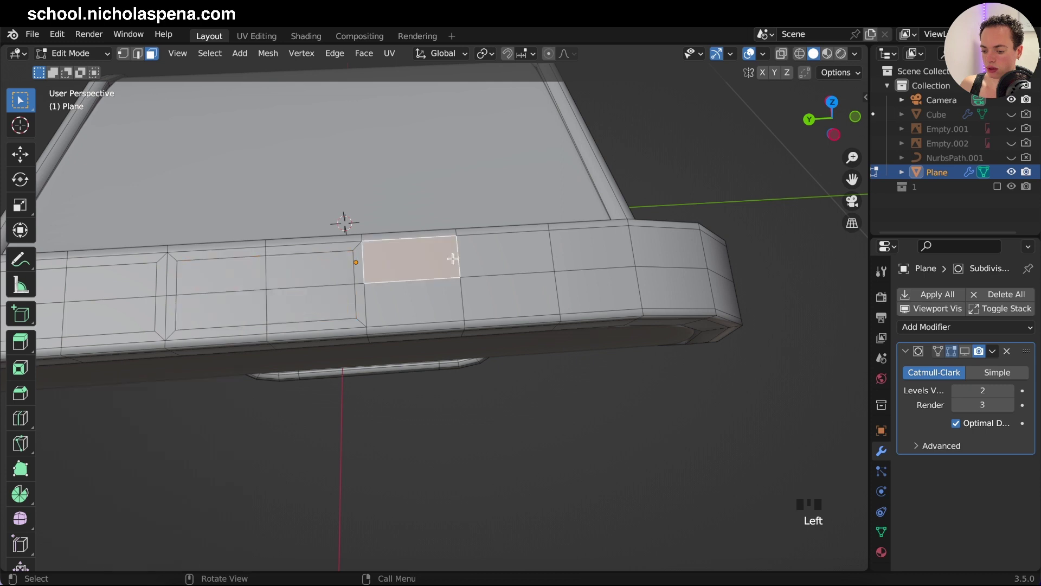
left_click(510, 256, "shift")
left_click(510, 295, "shift")
left_click(428, 297, "shift")
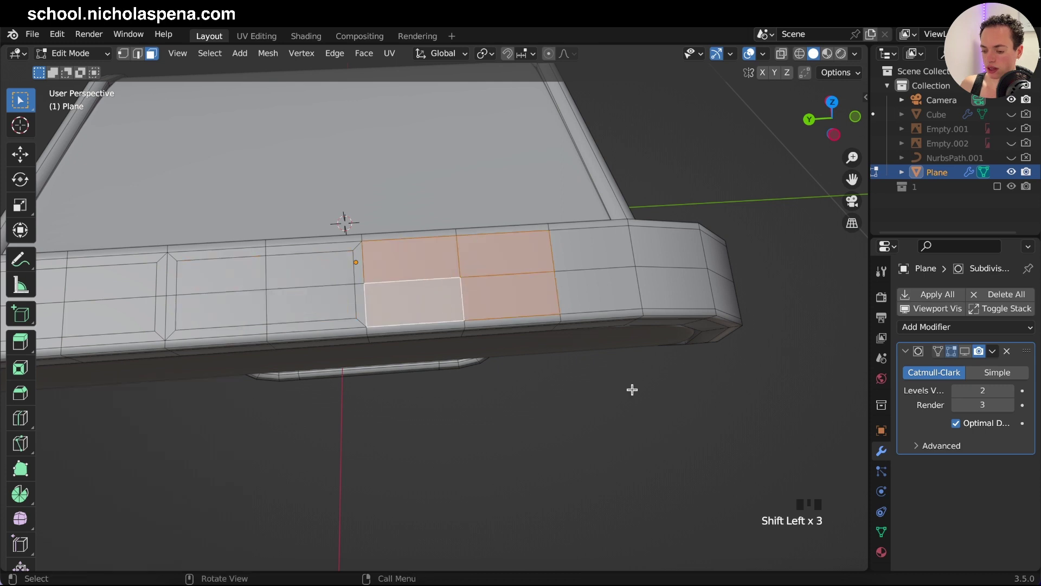
key("i")
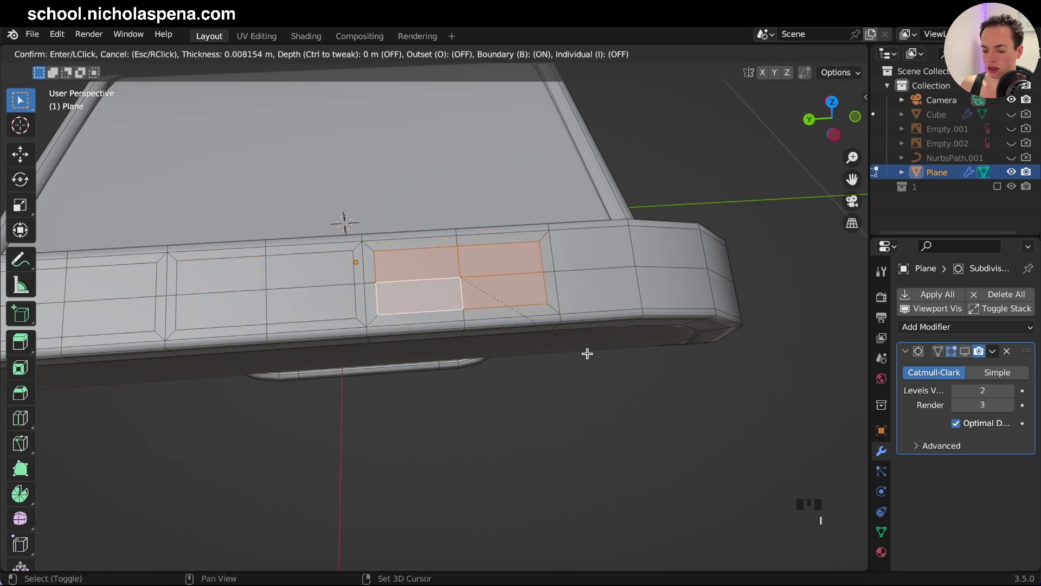
left_click(593, 359)
middle_click_drag(595, 360, 575, 361)
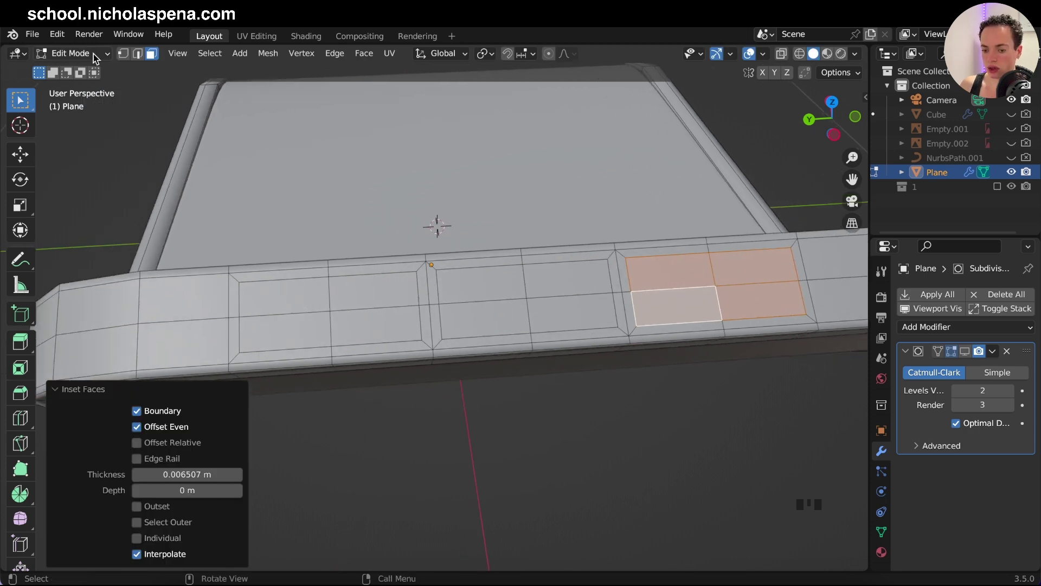
left_click(57, 33)
left_click(110, 241)
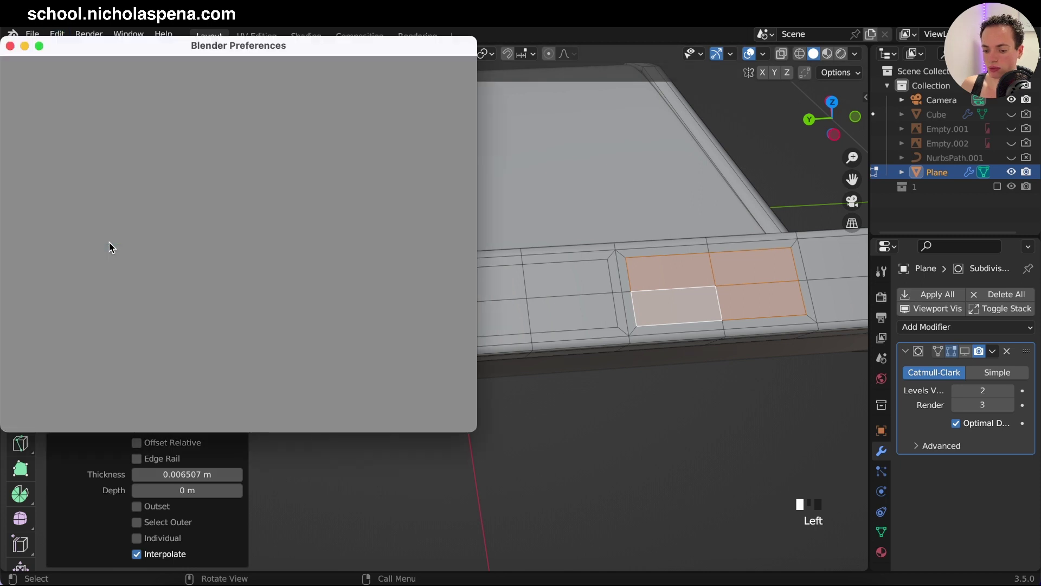
left_click(48, 190)
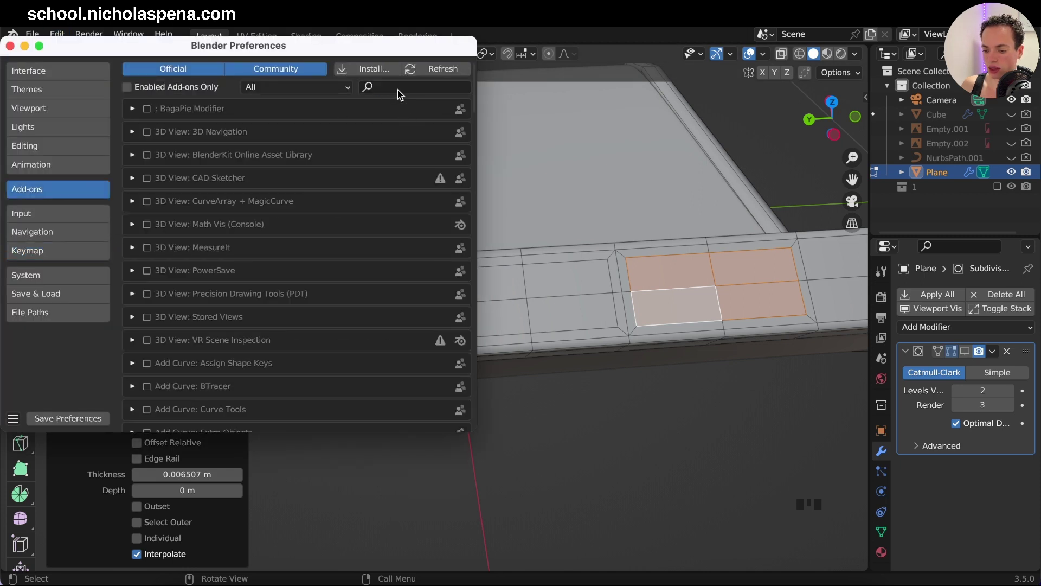
left_click(398, 88)
type("t")
type("oop")
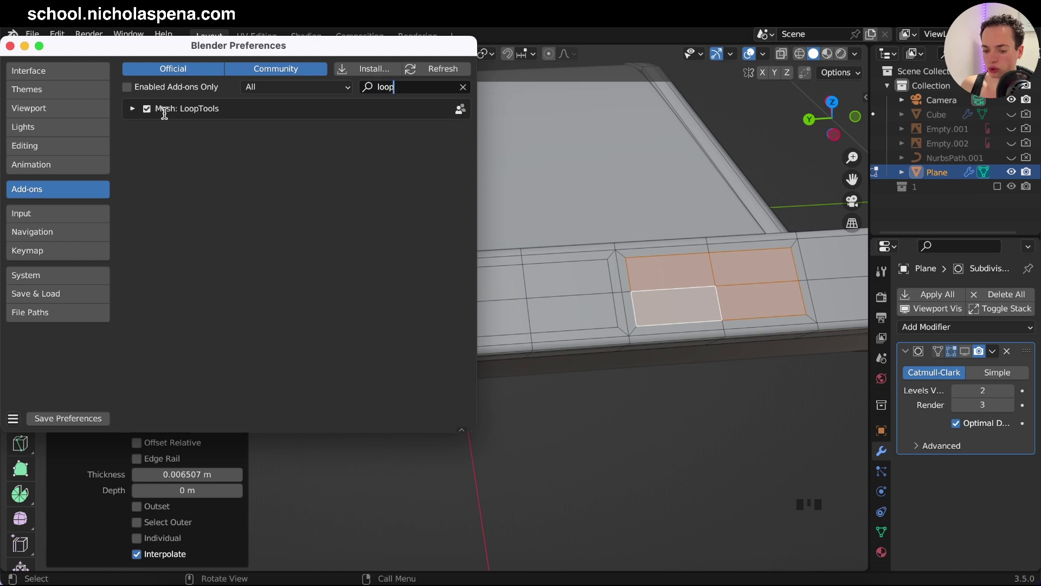
left_click(134, 109)
left_click(133, 110)
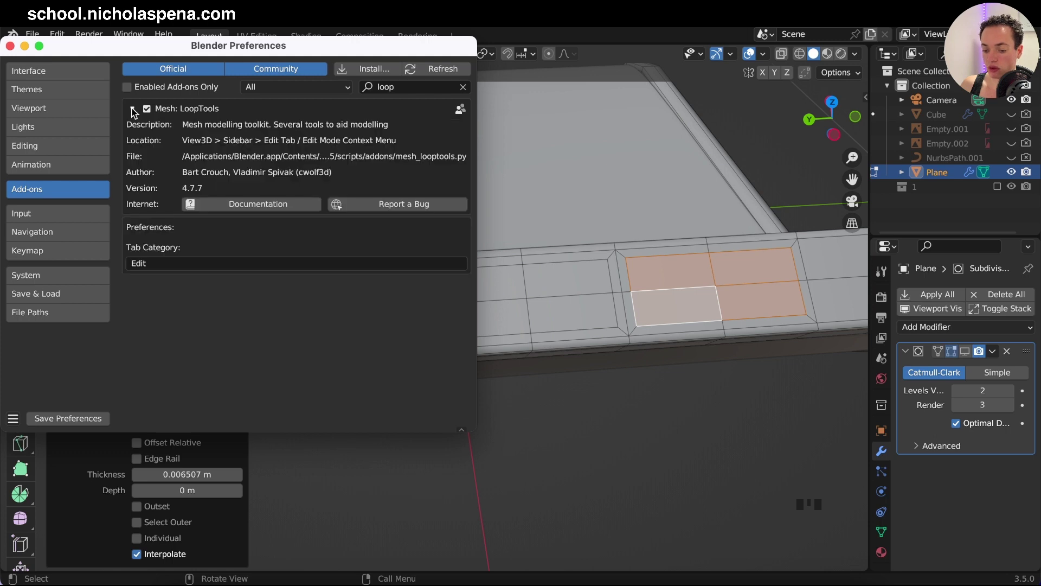
left_click(133, 110)
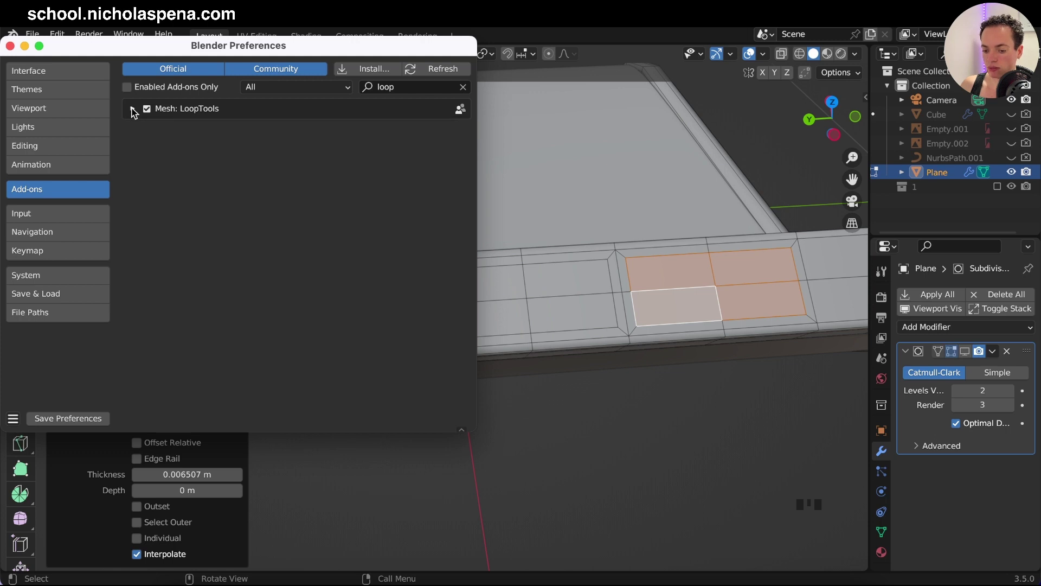
left_click(10, 46)
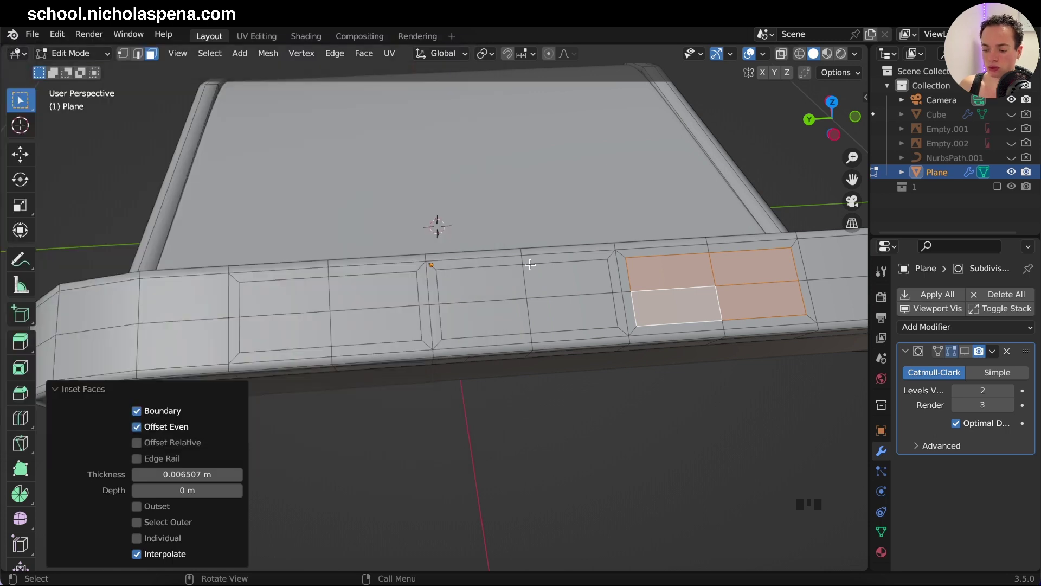
middle_click_drag(531, 264, 439, 294, "shift")
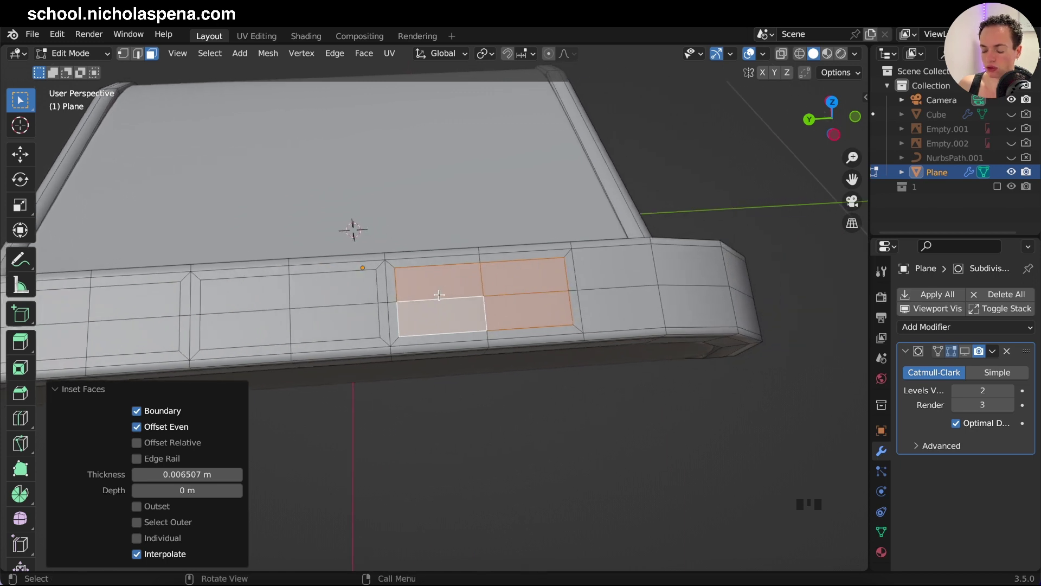
right_click(393, 266)
mouse_move(365, 265)
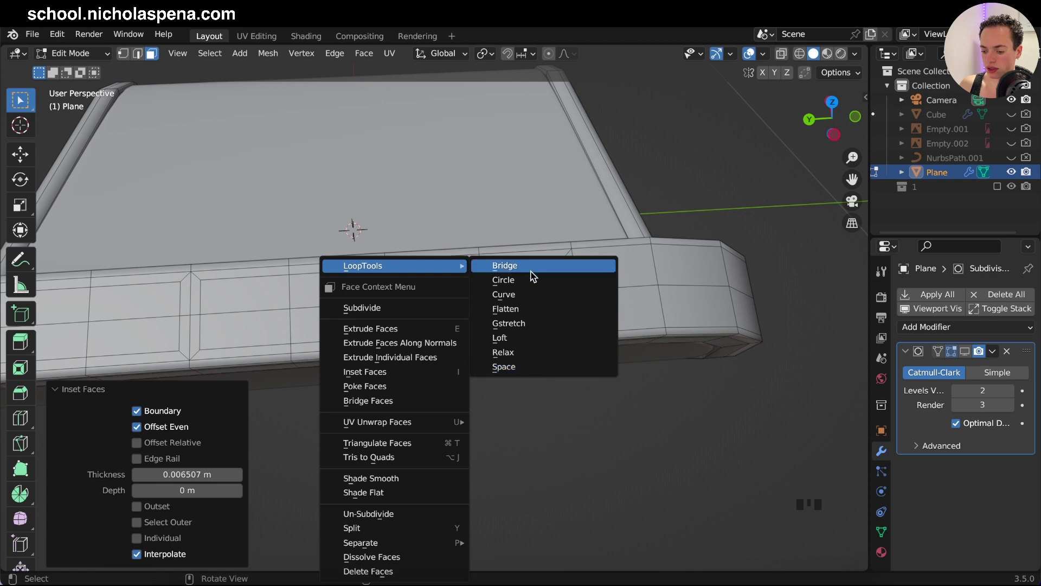
left_click(497, 307)
left_click(423, 278)
left_click(517, 281, "shift")
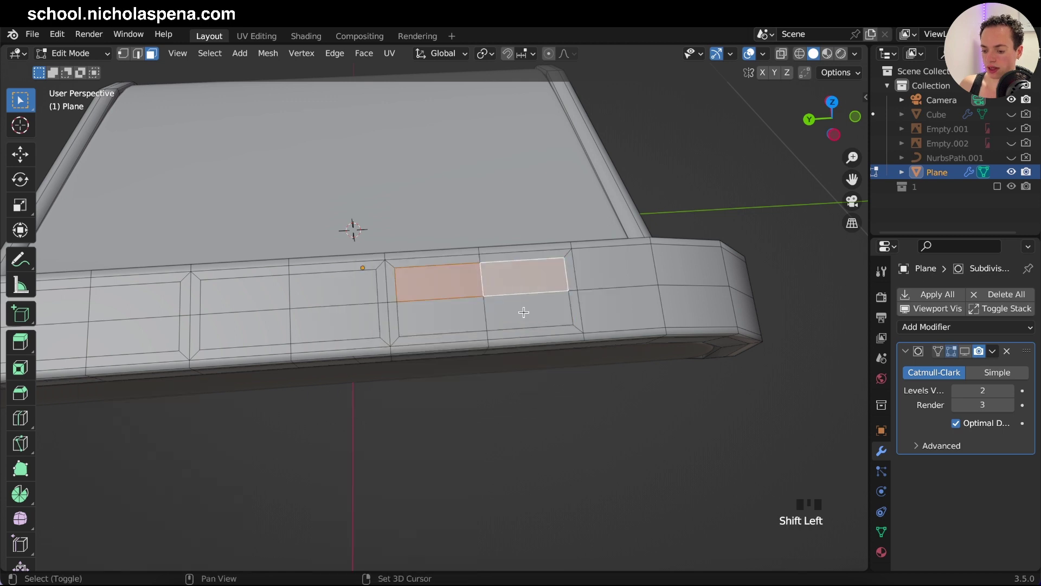
left_click(524, 311, "shift")
left_click(429, 312, "shift")
middle_click_drag(429, 311, 437, 264)
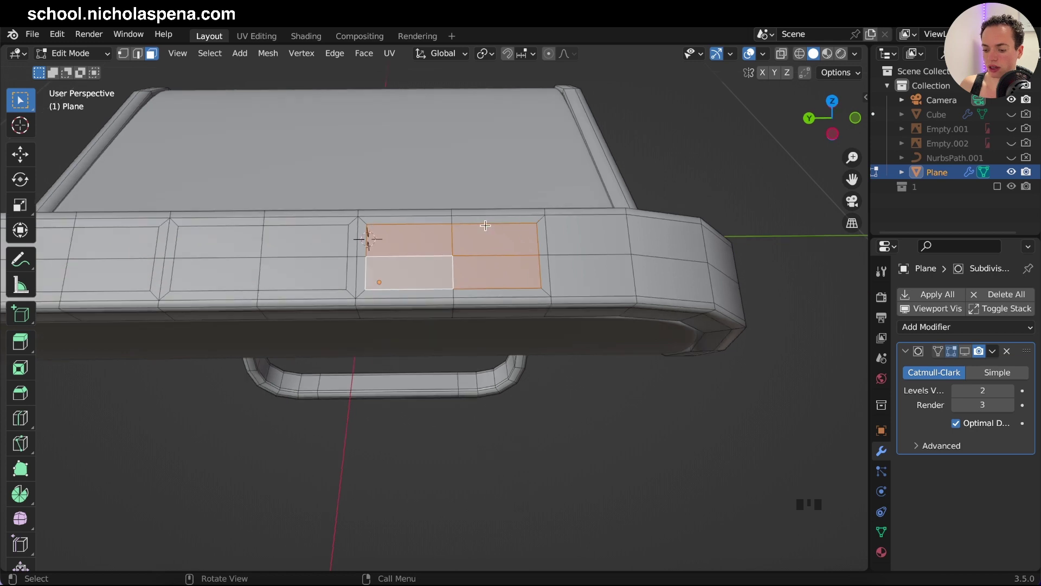
right_click(417, 271)
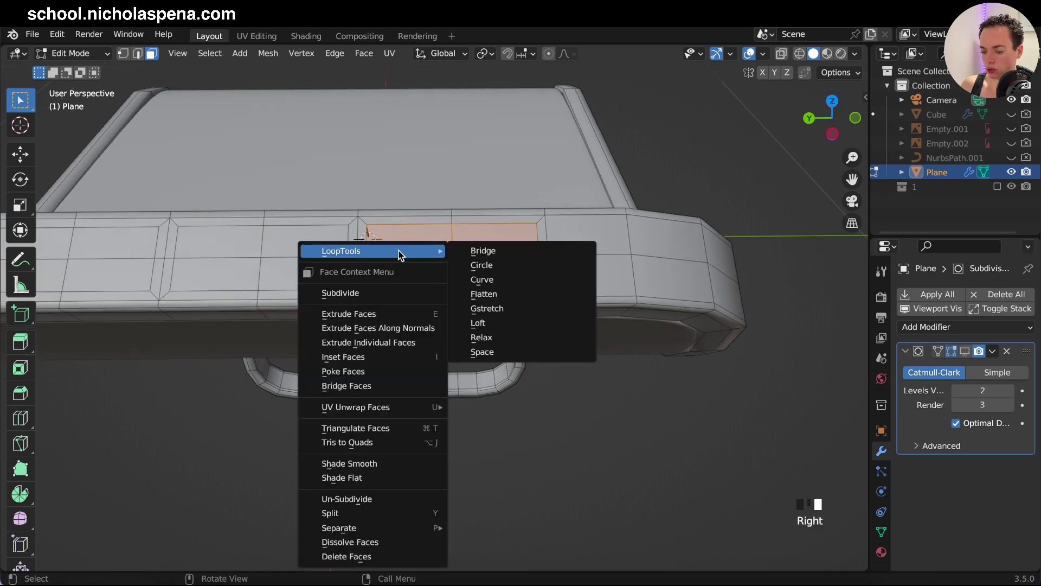
left_click(498, 265)
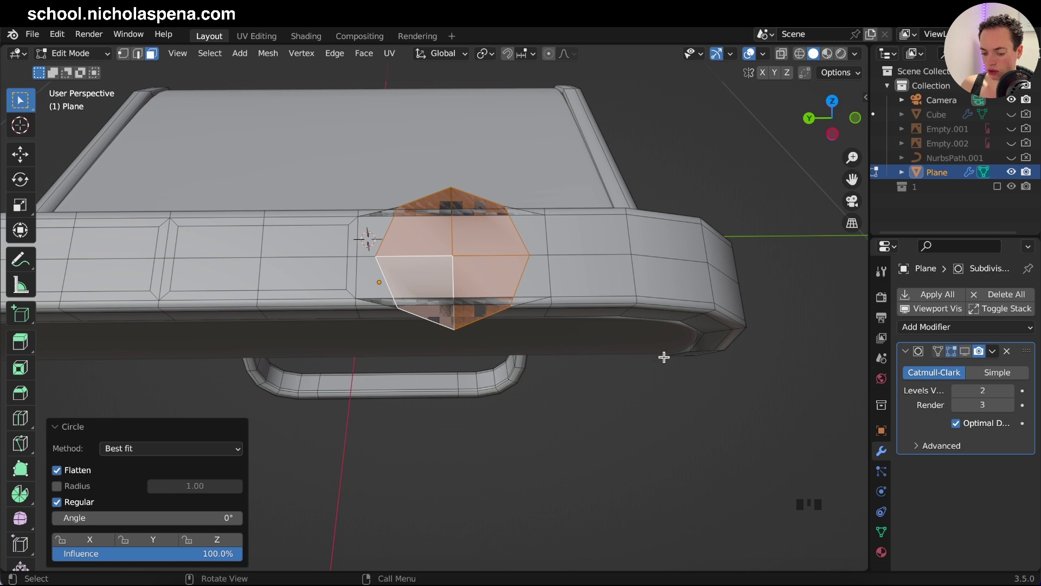
key("s")
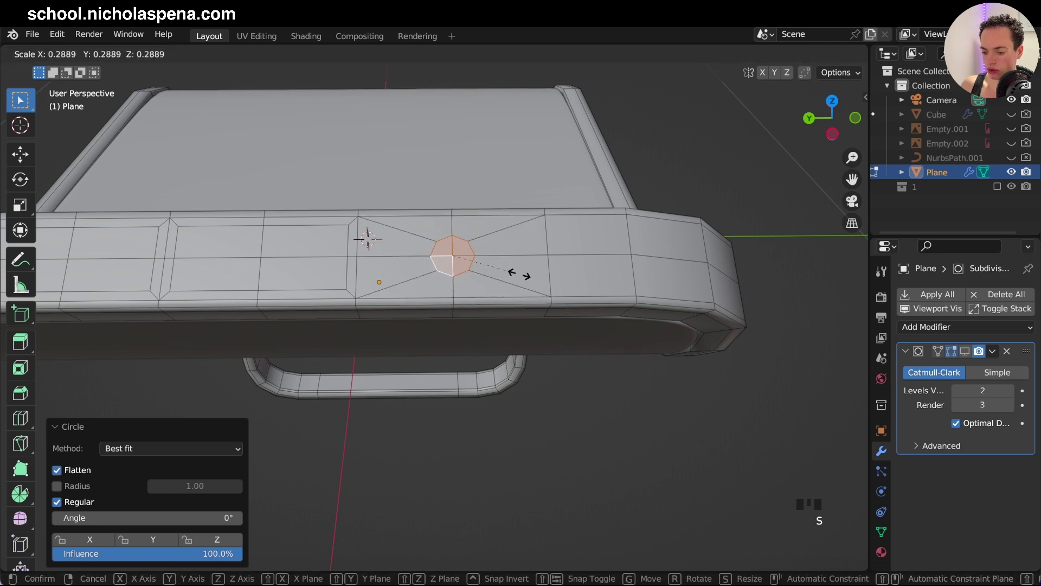
left_click(546, 290)
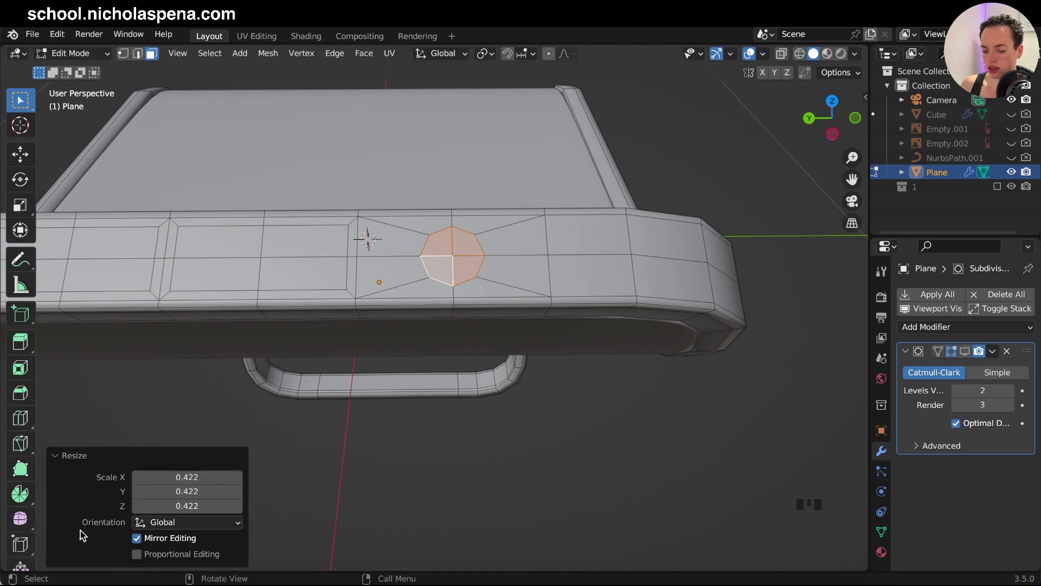
key("ctrl+z")
key("ctrl+z")
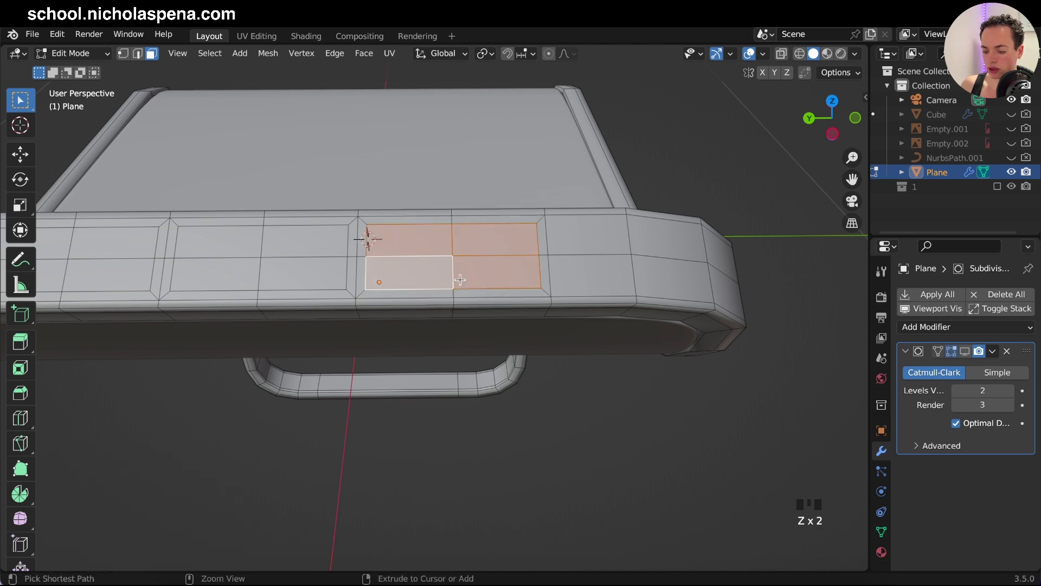
- Apply LoopTools Circle to the selected 2×2 front-band face block
right_click(460, 278)
mouse_move(456, 259)
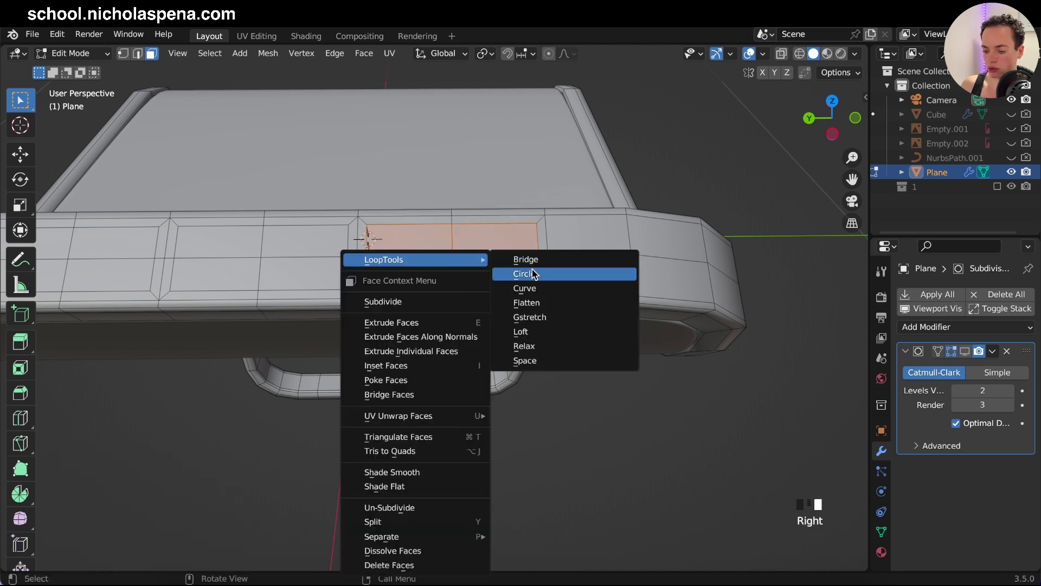
left_click(524, 273)
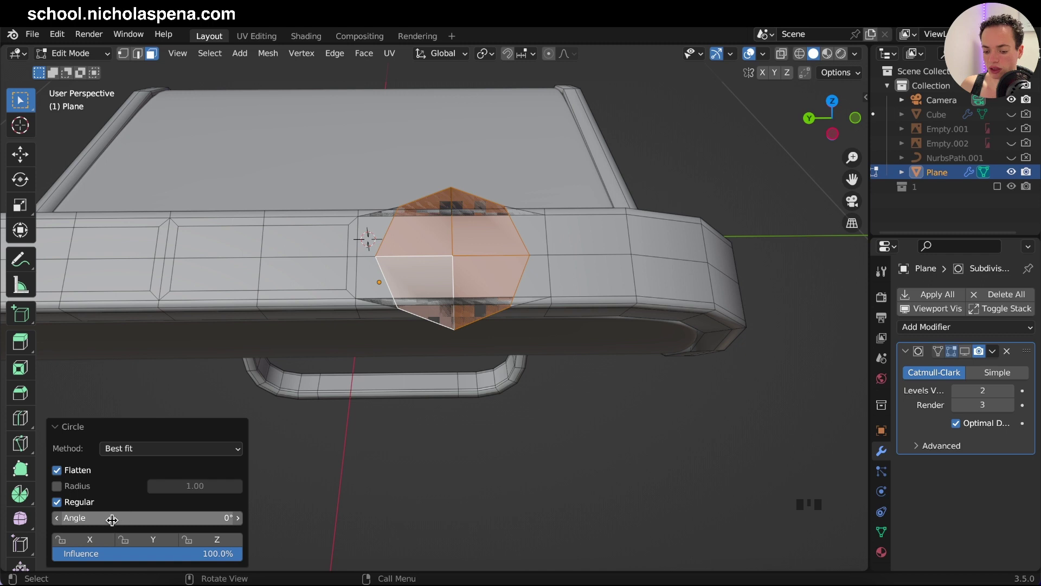
mouse_move(111, 516)
left_mouse_down()
mouse_move(142, 517)
mouse_move(118, 517)
left_mouse_up()
- Keep Regular and Flatten on, set Method to Fit inside, with Influence at 100%
left_click(57, 502)
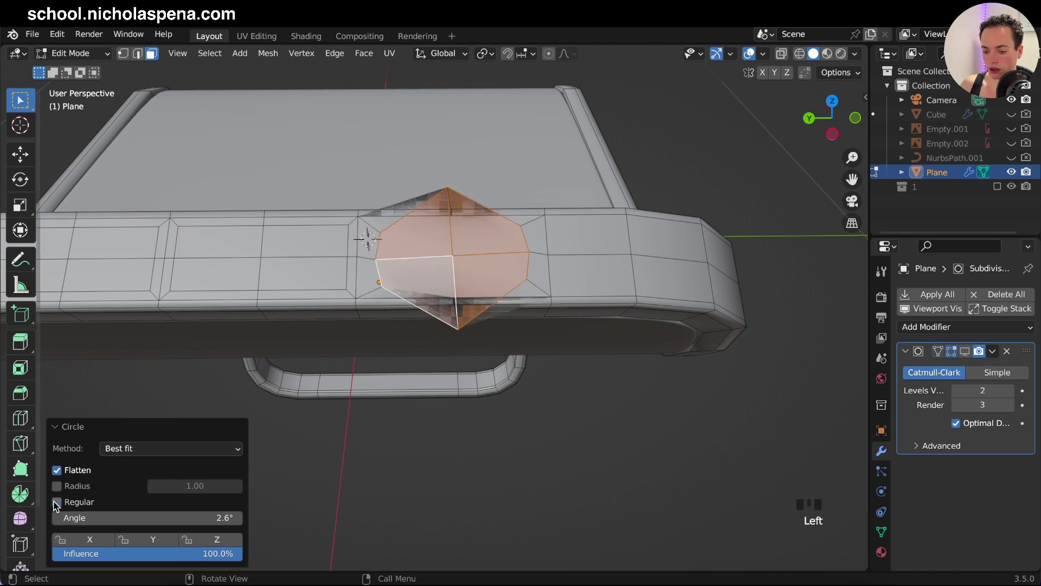
left_click(56, 501)
left_click(57, 471)
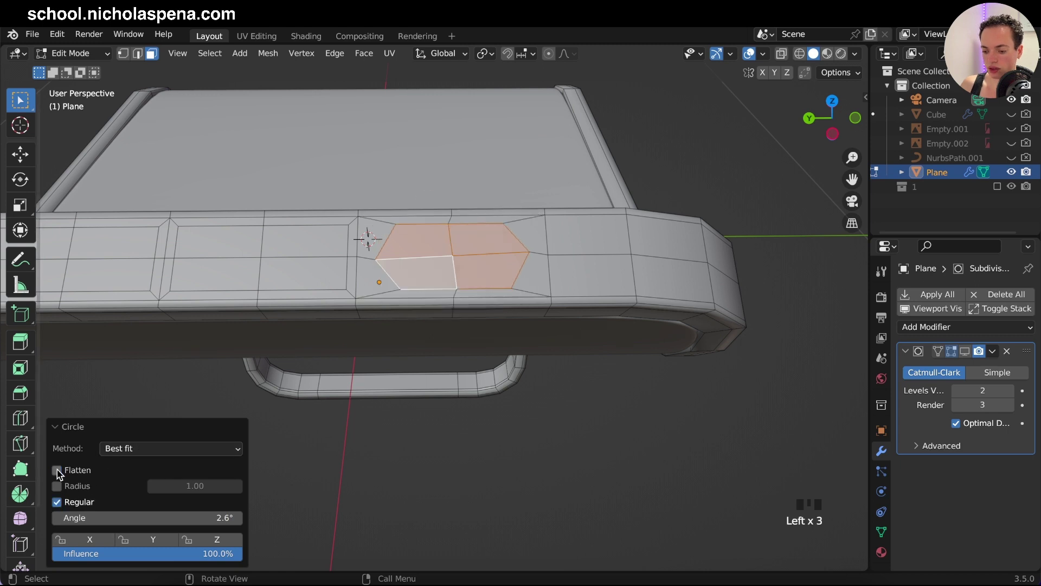
left_click(57, 470)
left_click(135, 448)
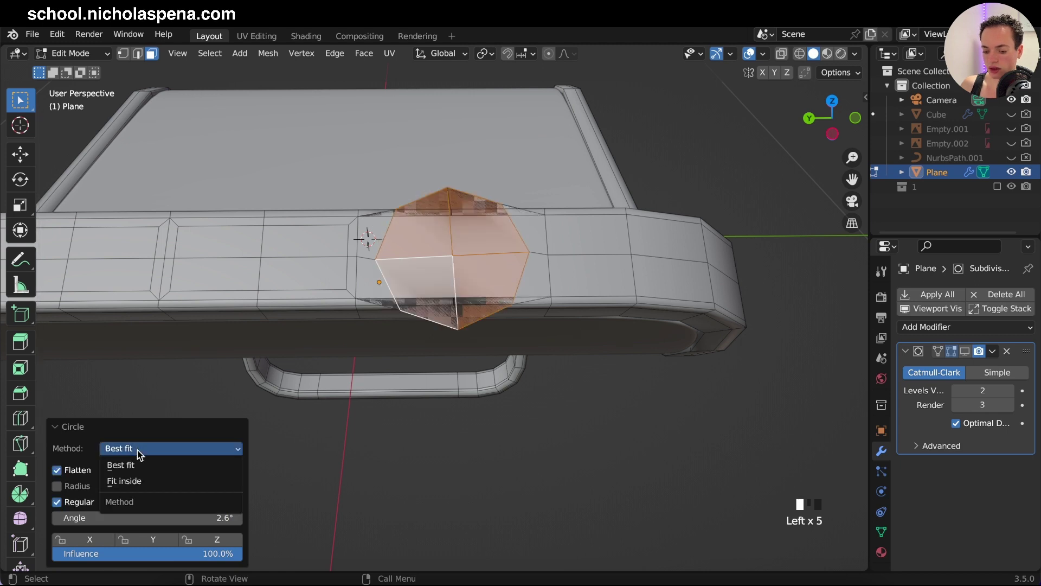
left_click(139, 481)
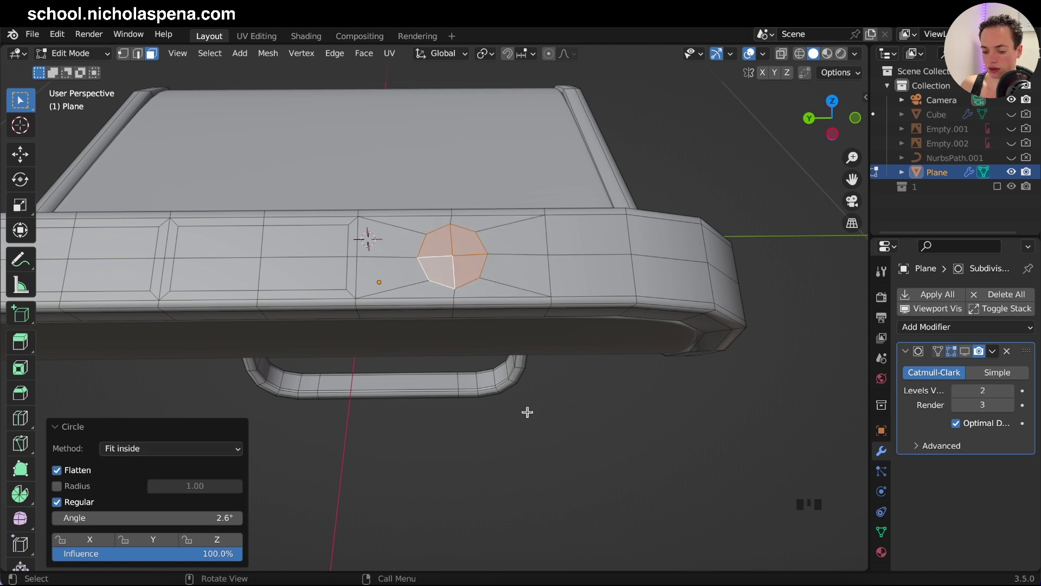
left_click_drag(197, 554, 243, 554)
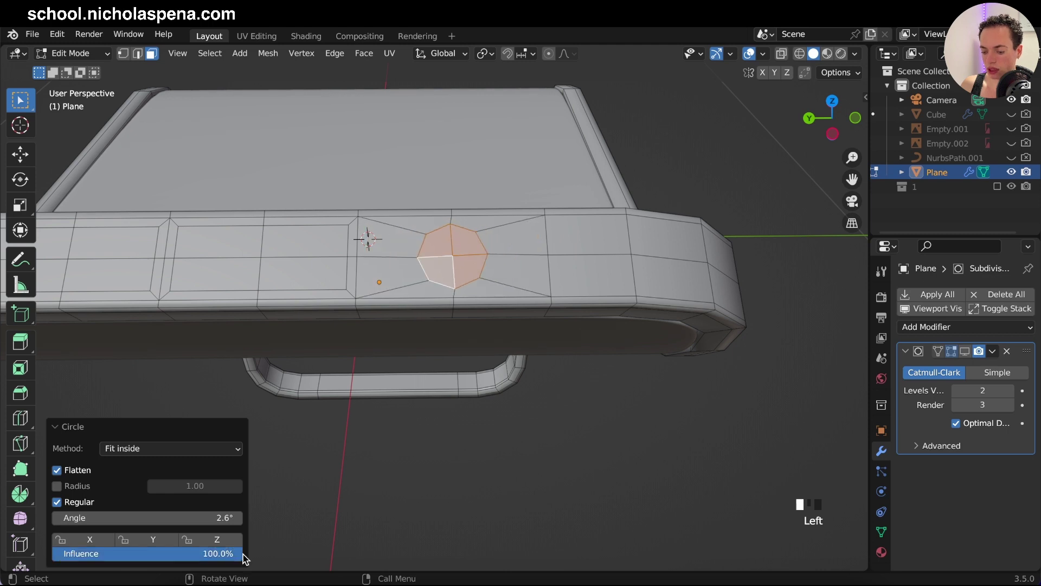
- Rotate the octagon face block about 2.84° around Z to line it up with the band's edges
scroll(551, 265, "up", 10)
scroll(551, 265, "down", 10)
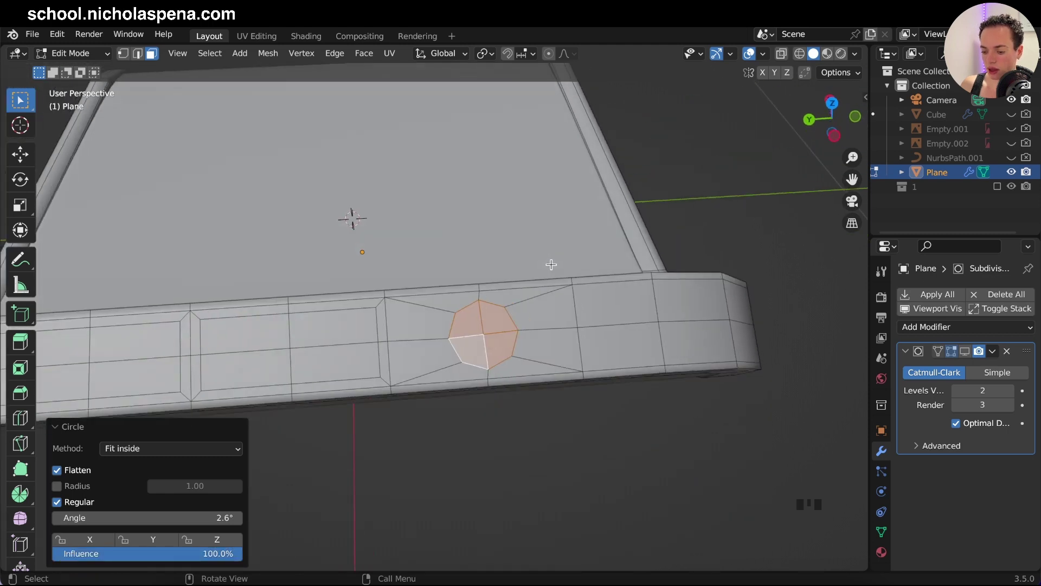
scroll(551, 265, "up", 5, "super")
scroll(551, 265, "up", 10, "super")
scroll(551, 265, "down", 13, "super")
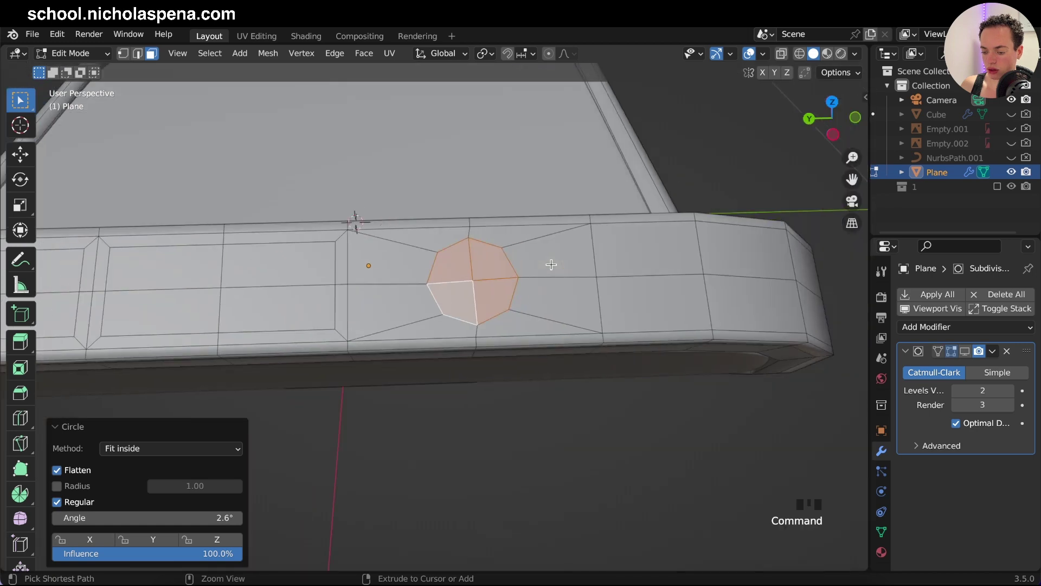
scroll(551, 265, "right", 3, "shift")
scroll(551, 264, "up", 5, "ctrl")
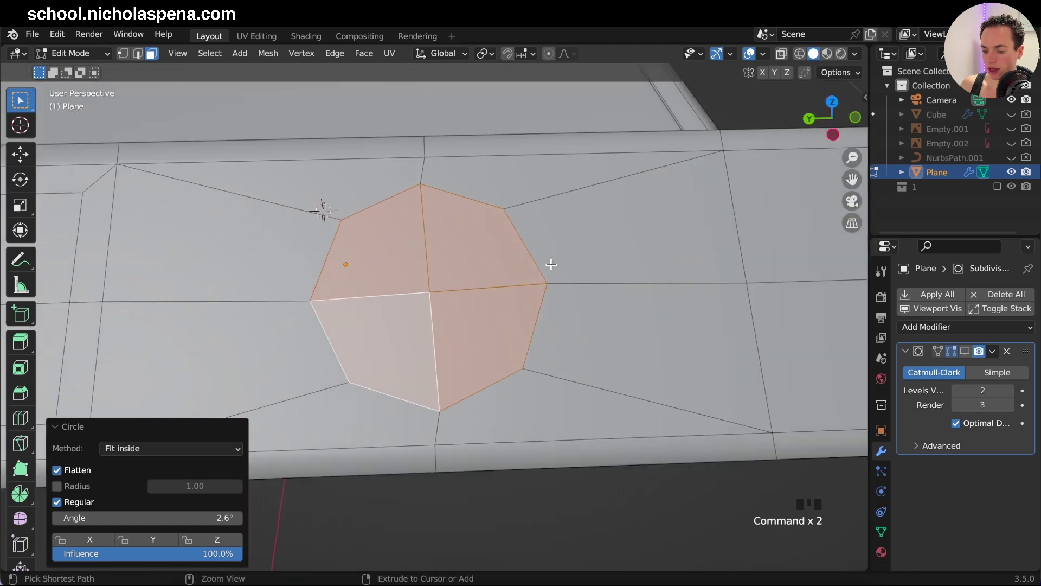
key("r")
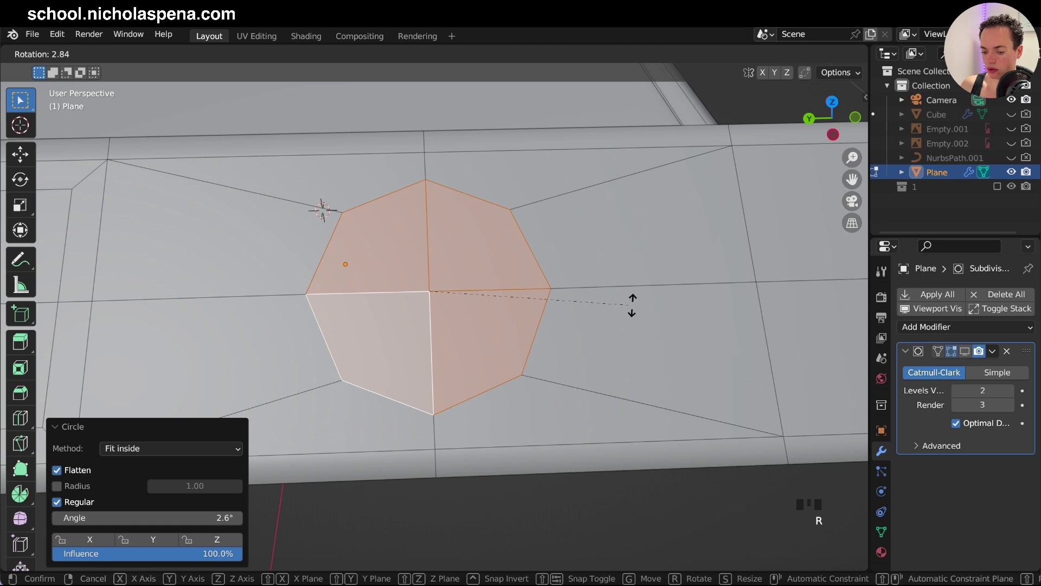
left_click(632, 305)
scroll(632, 305, "left", 5)
scroll(632, 305, "up", 10, "shift")
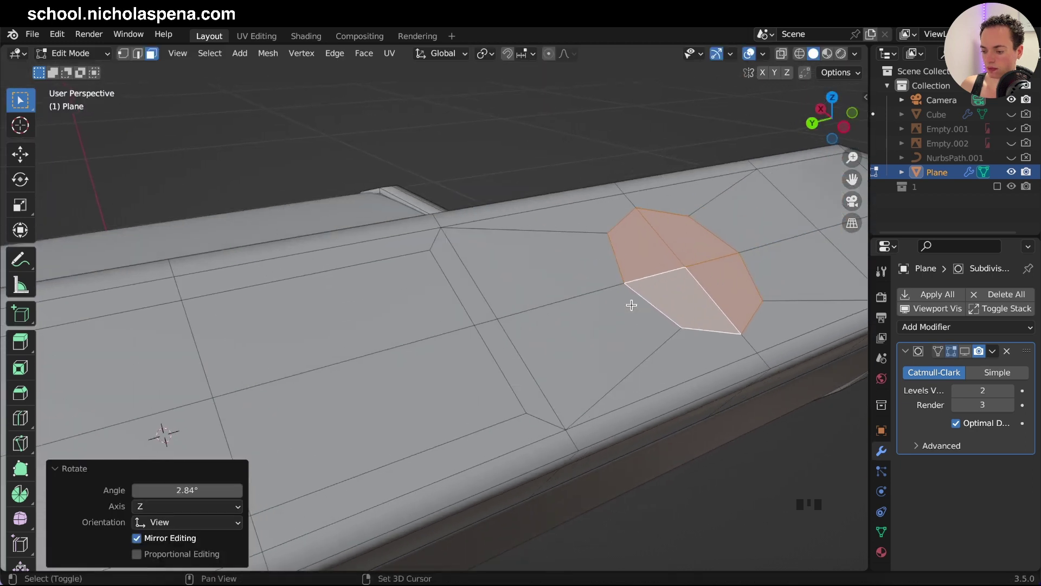
scroll(632, 305, "right", 10, "shift")
scroll(632, 306, "up", 10, "super")
scroll(632, 305, "down", 10, "super")
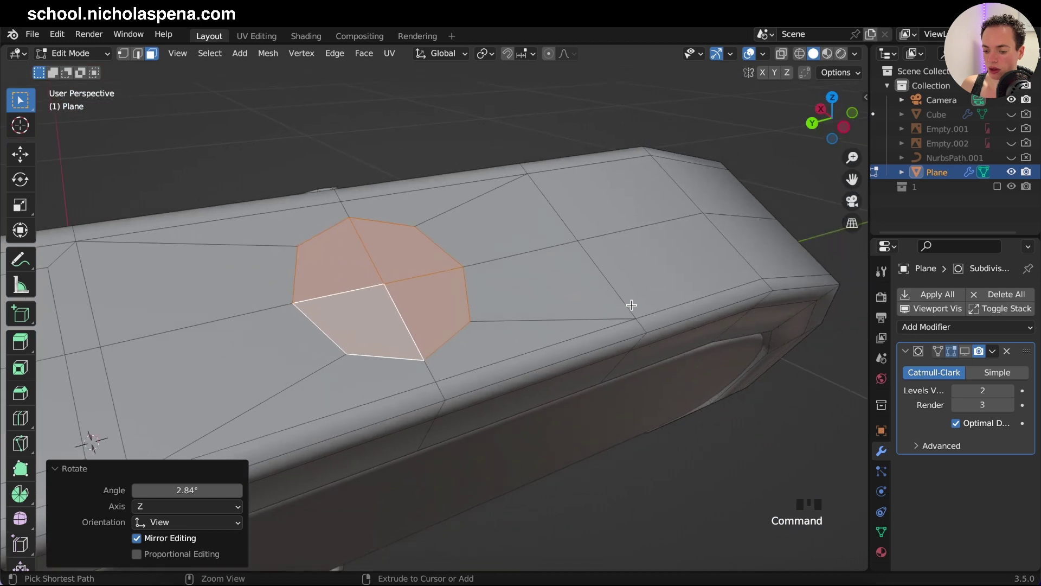
scroll(632, 305, "up", 4, "super")
scroll(631, 305, "left", 10, "shift")
- Inset the octagon with a thin border and push it inward along its normal
scroll(632, 305, "right", 8, "shift")
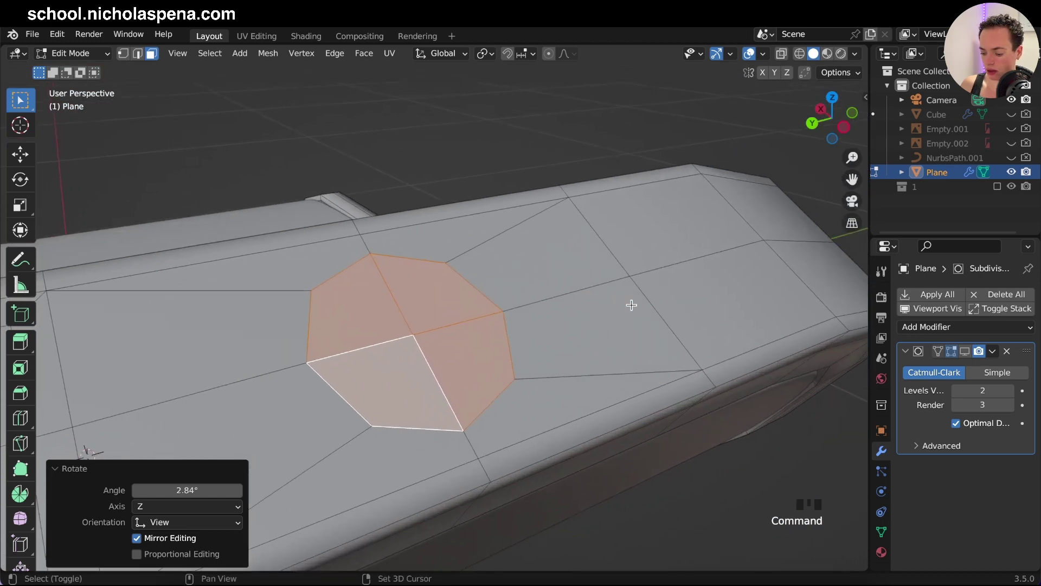
key("i")
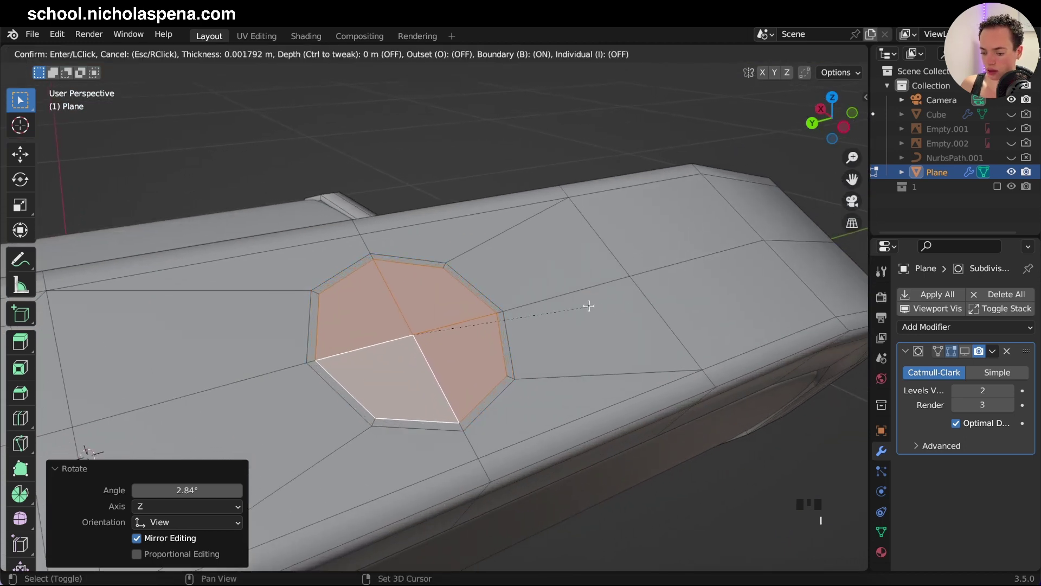
left_click(594, 305)
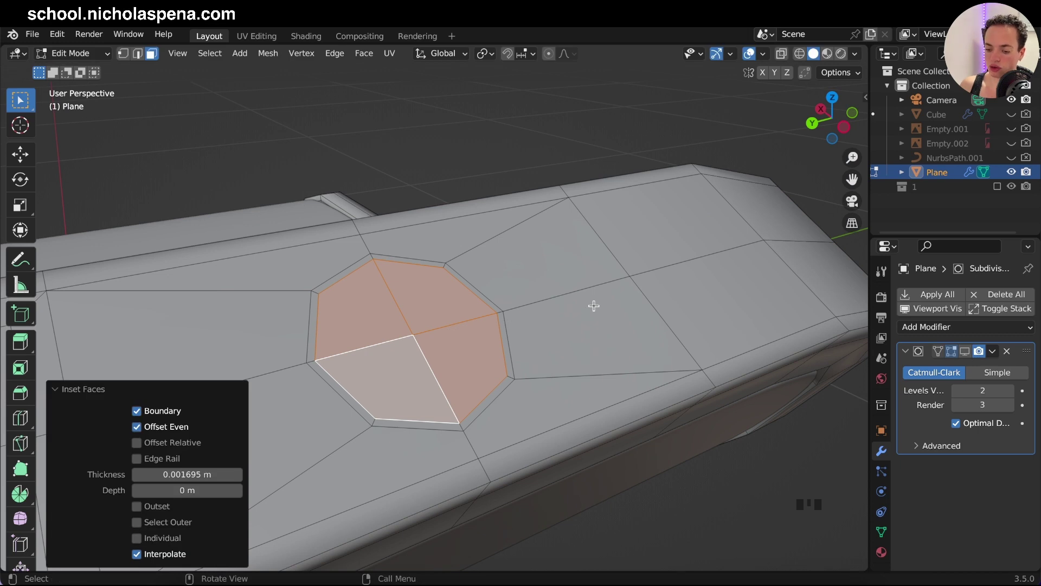
key("e")
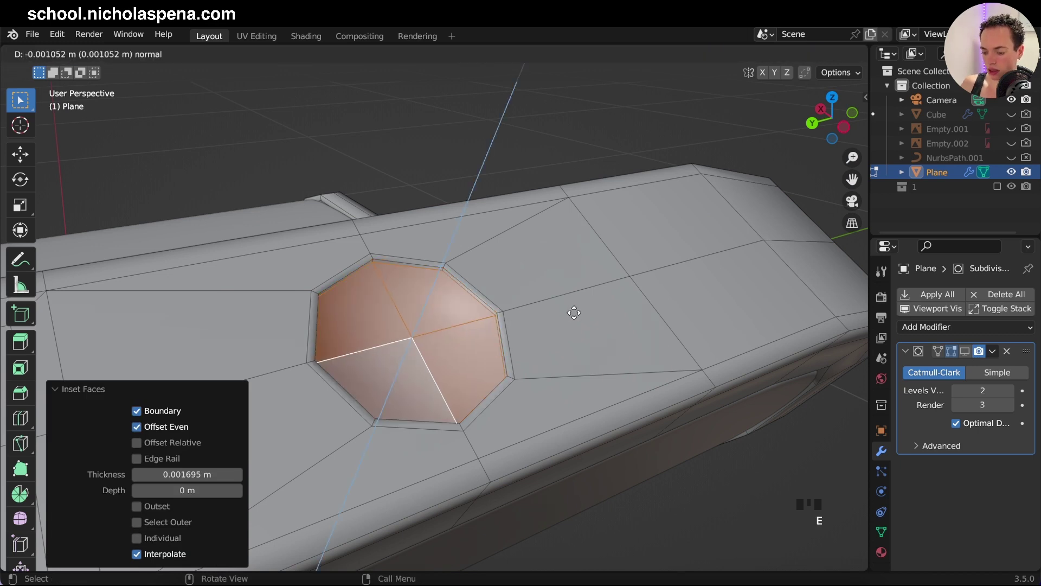
left_click(498, 303)
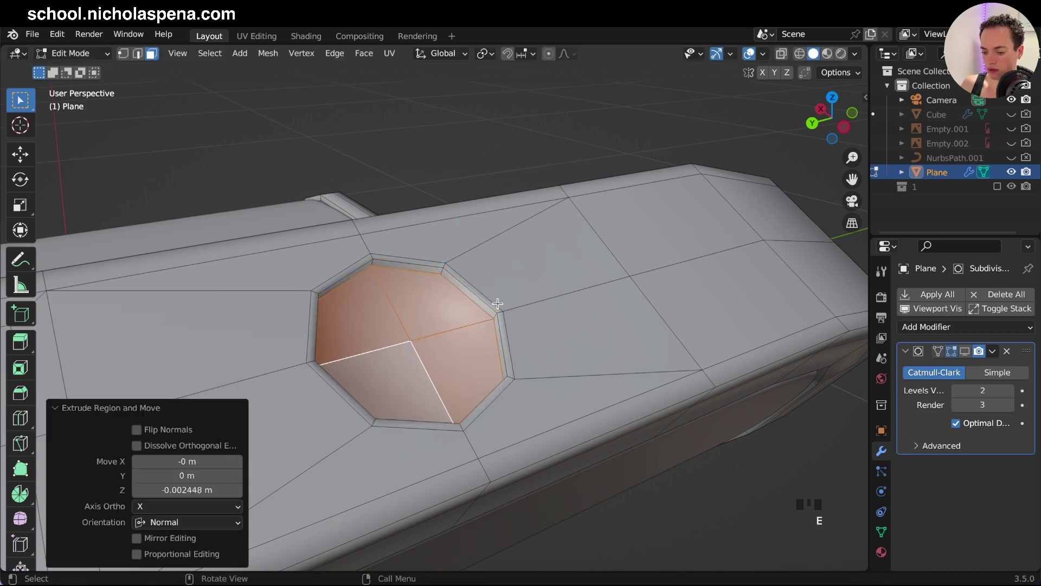
- Reselect the four octagon faces forming the floor of the new pocket
left_click(452, 274)
left_click(449, 273, "alt")
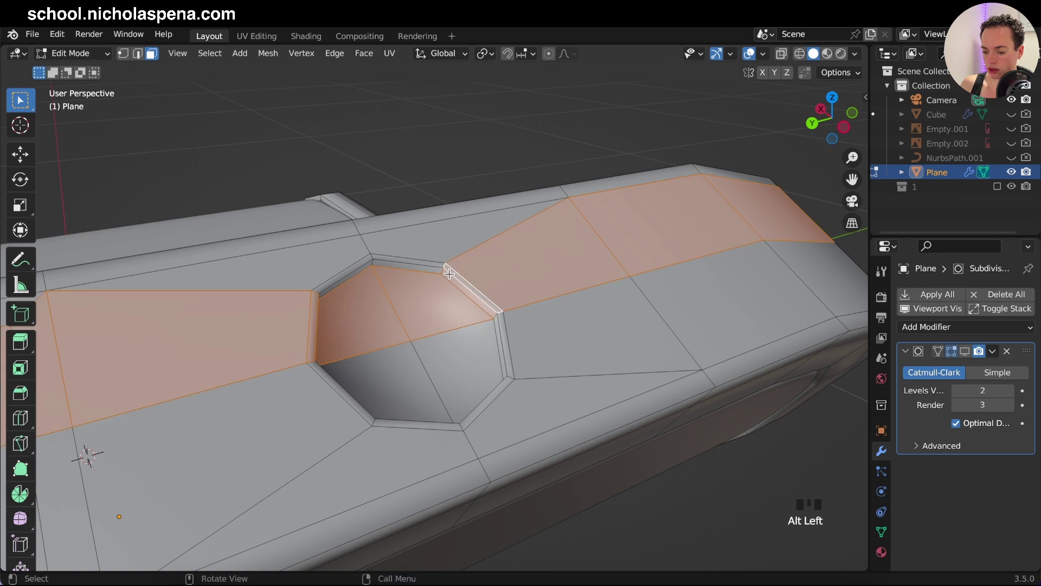
left_click(449, 274)
left_click(138, 53)
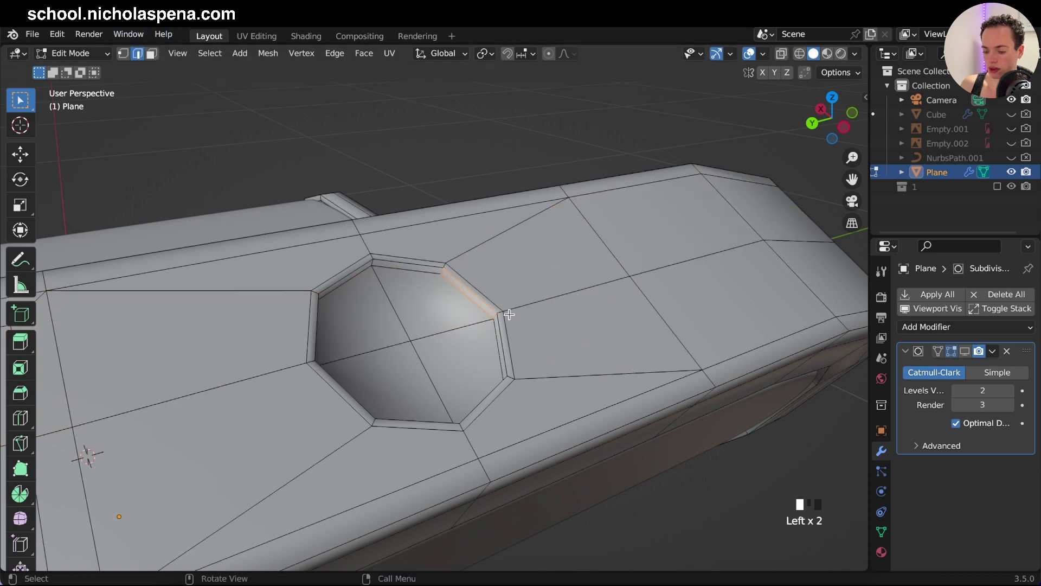
left_click(476, 296, "alt")
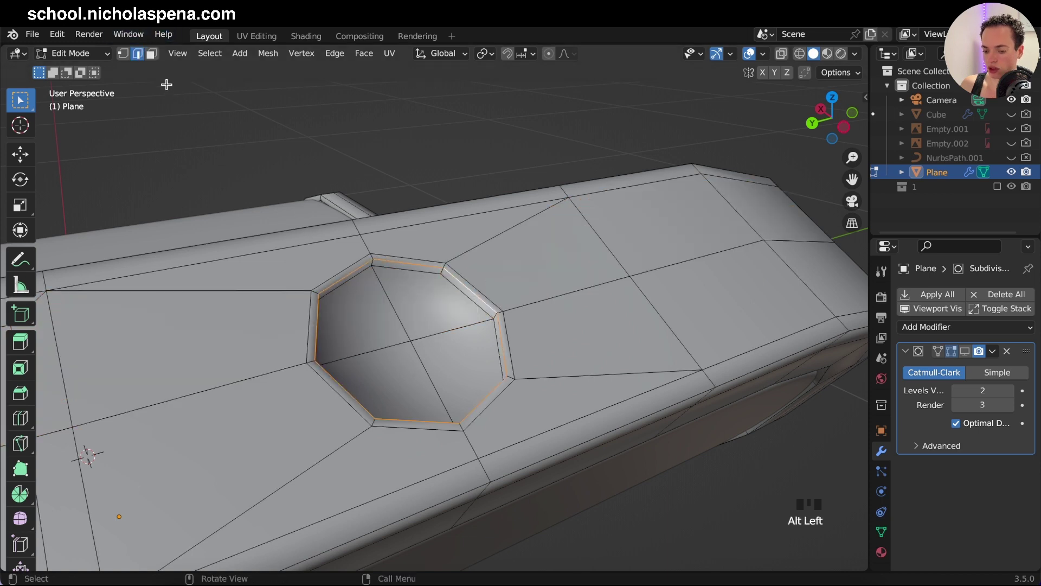
left_click(152, 53)
left_click(385, 331)
left_click(442, 332, "shift")
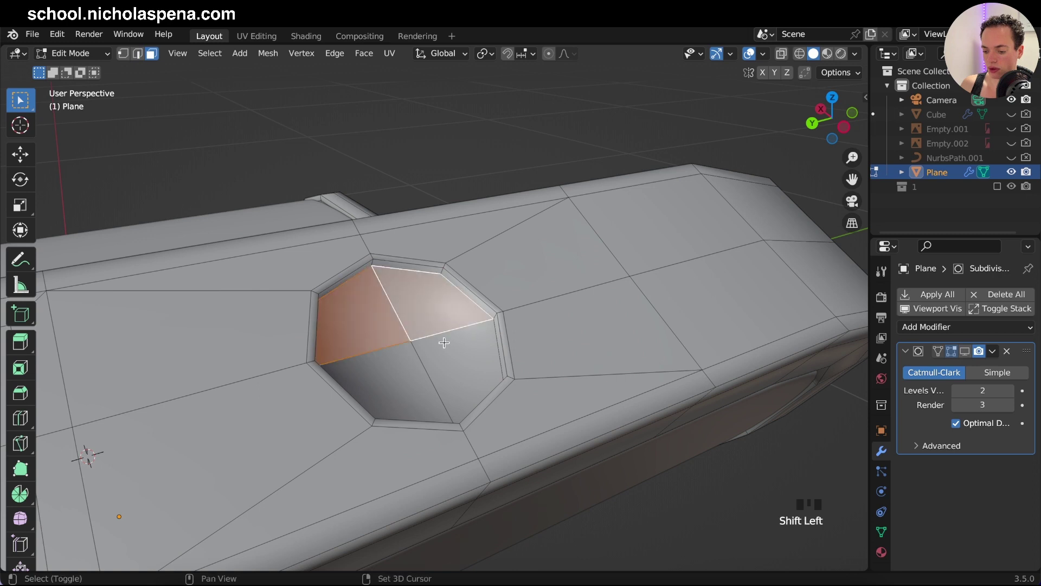
left_click(425, 355, "shift")
left_click(403, 375, "shift")
- Extrude the pocket floor deeper twice, inset it, and view the smoothed result in Object Mode
key("e")
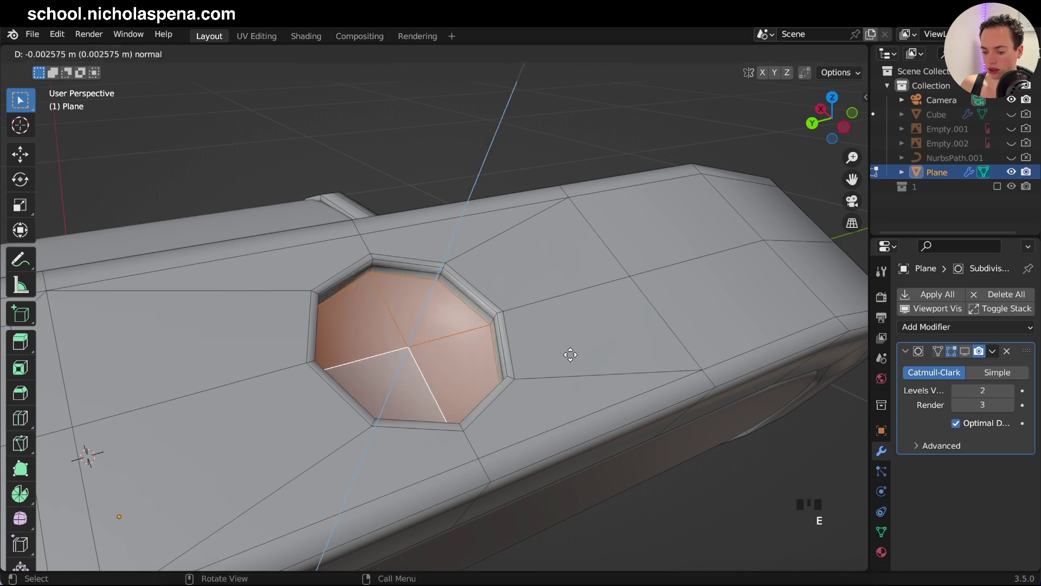
left_click(523, 389)
key("e")
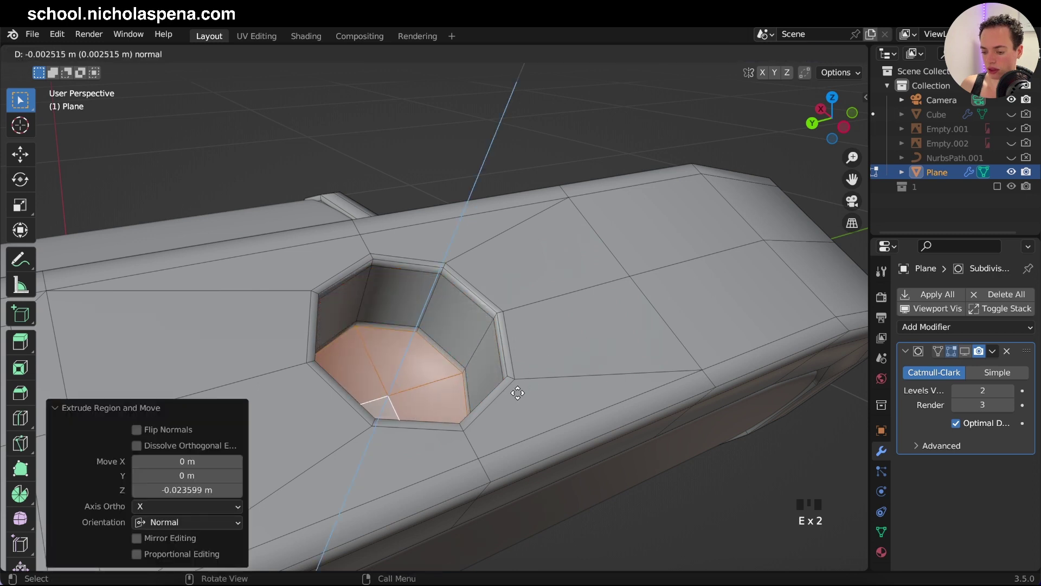
left_click(518, 388)
key("i")
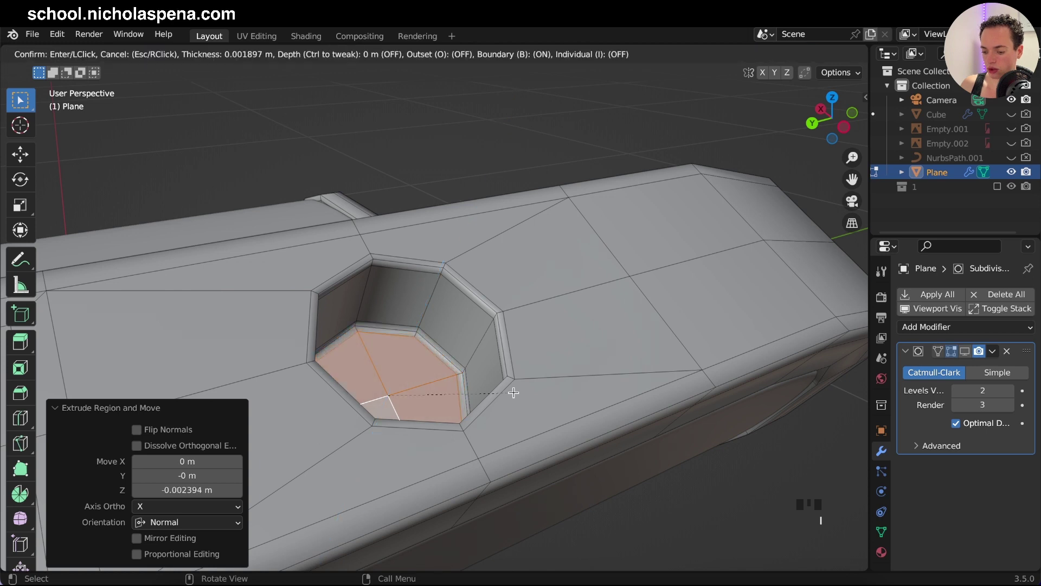
left_click(512, 390)
key("Tab")
- Turn on the subdivision smoothing display in the viewport for the frame
scroll(459, 329, "down", 5)
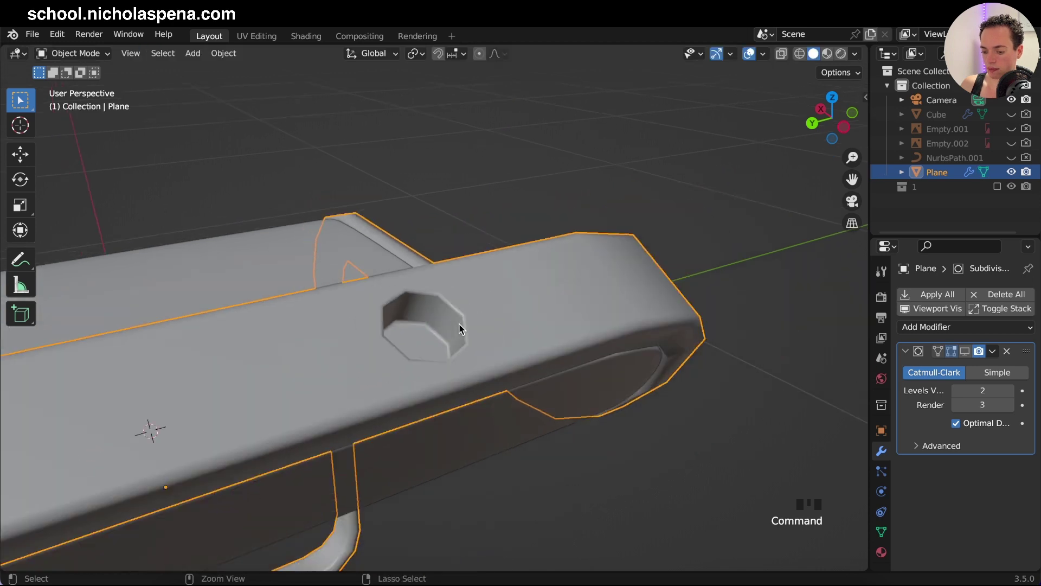
key("Tab")
key("Tab")
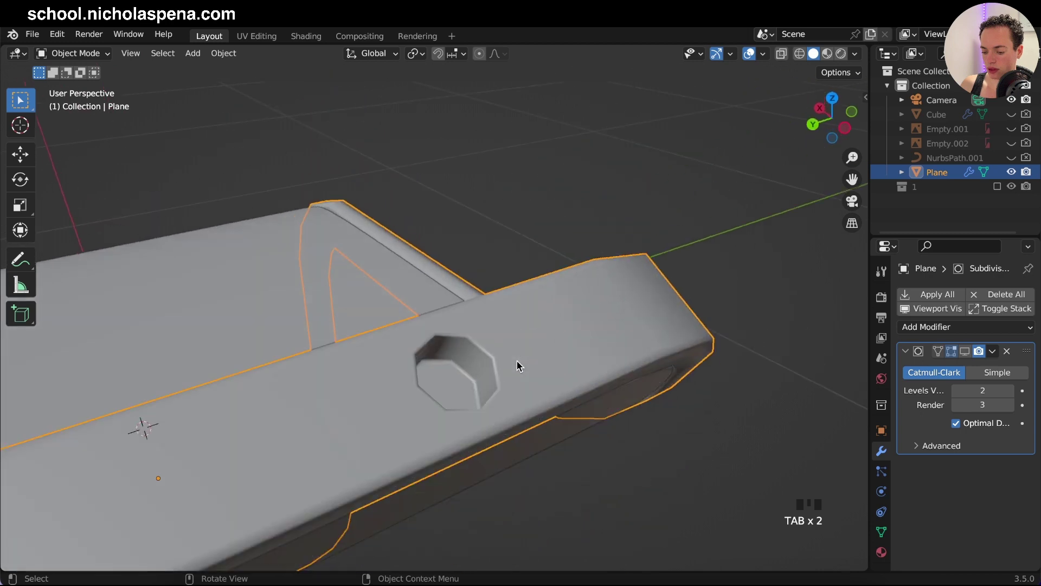
key("Tab")
key("Tab")
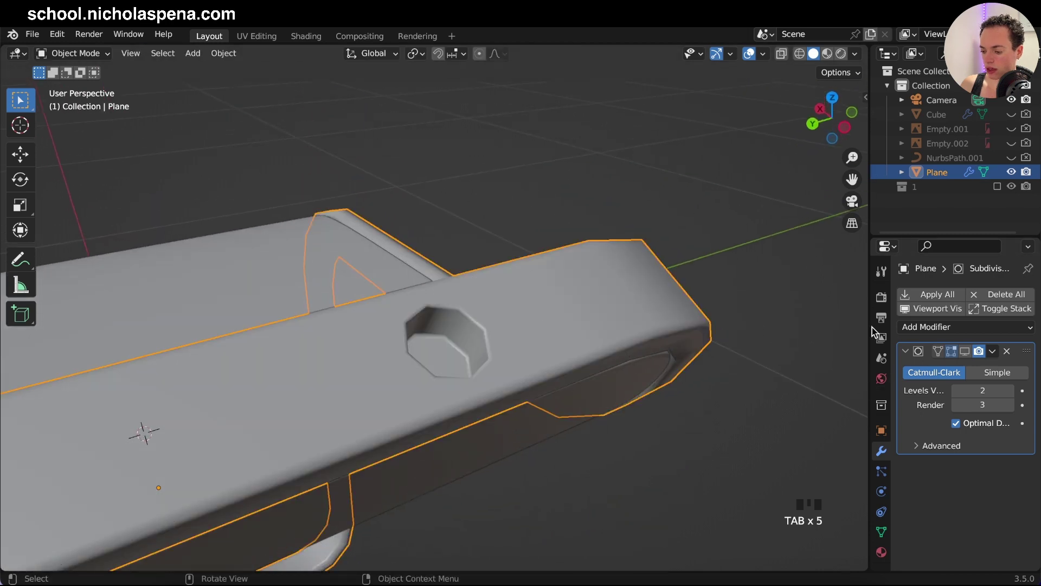
left_click(965, 351)
- Zoom and orbit around the frame, then enter Edit Mode on its mesh
scroll(532, 301, "down", 5)
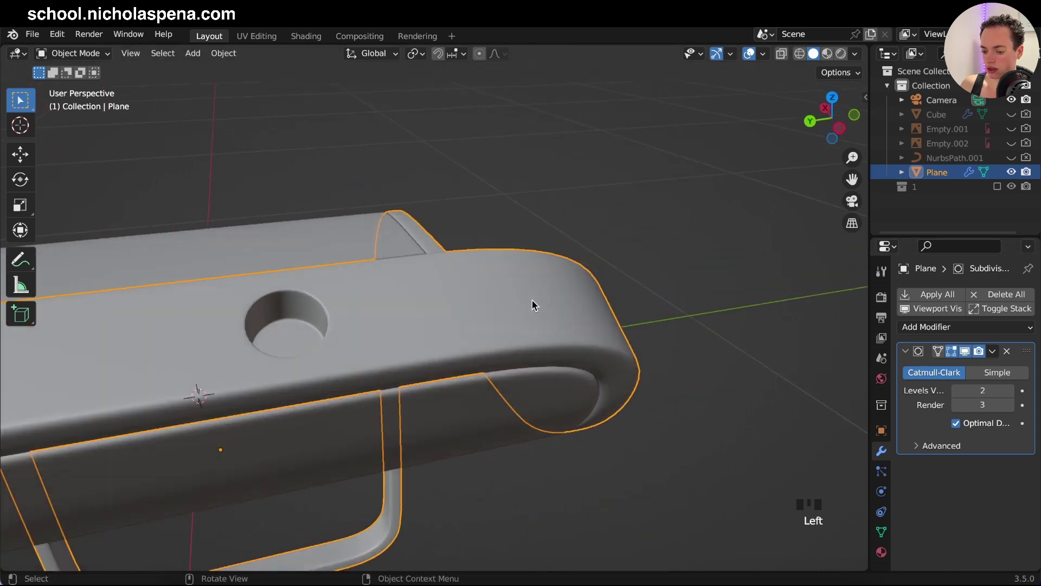
scroll(532, 300, "left", 5)
scroll(532, 300, "up", 5)
scroll(532, 301, "up", 5, "ctrl")
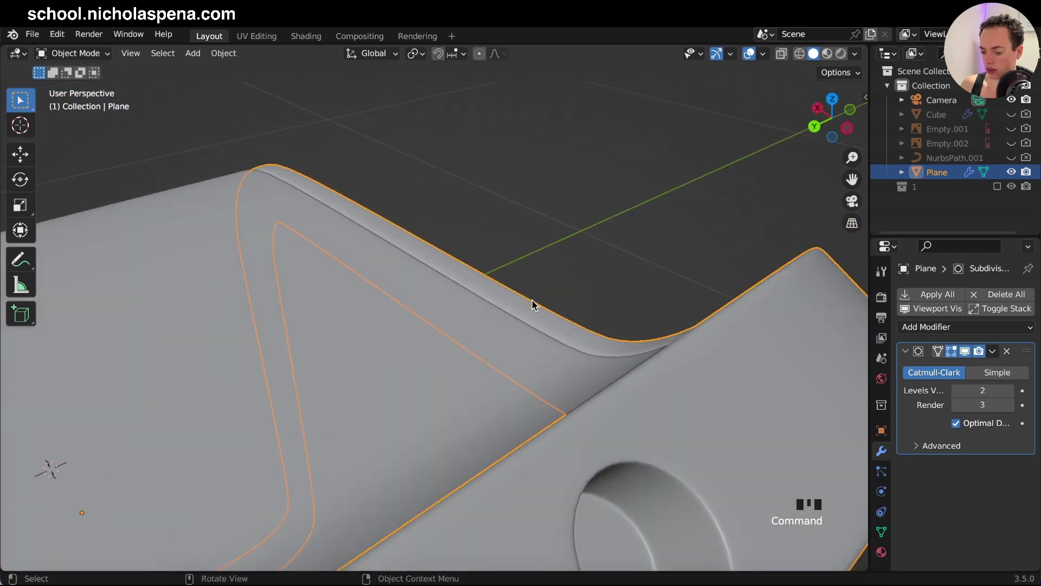
scroll(532, 300, "right", 5)
scroll(532, 300, "down", 5, "shift")
scroll(535, 305, "down", 10)
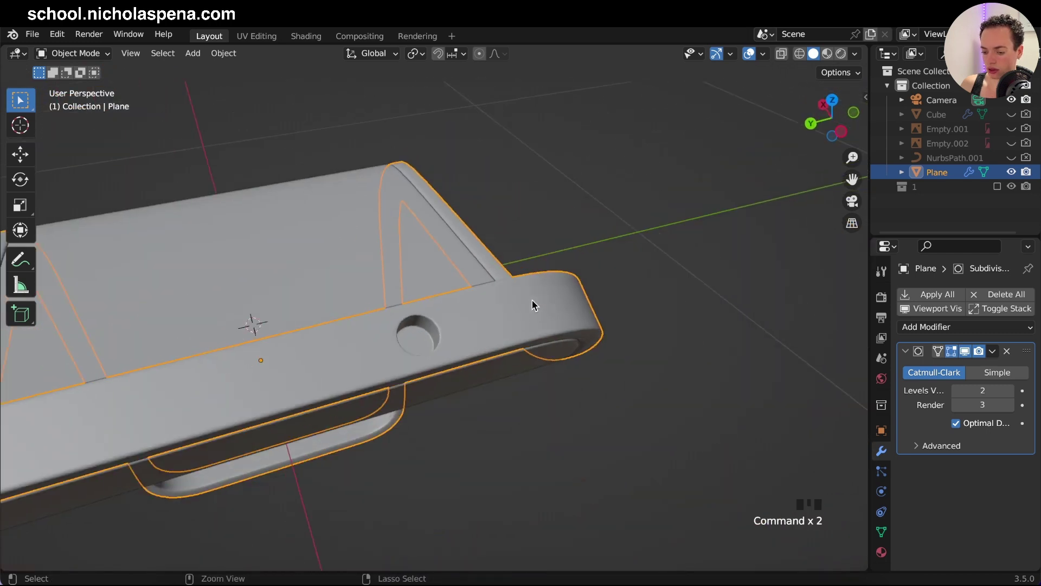
key("Tab")
- Select two 2×2 face blocks on the front band's top for the two new holes
scroll(531, 300, "up", 10)
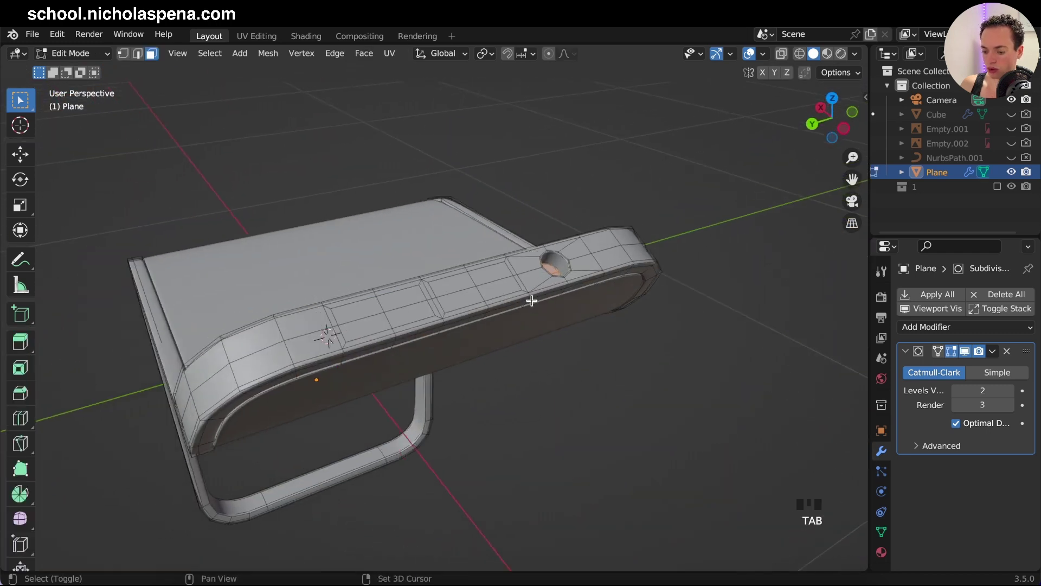
left_click(461, 262)
left_click(518, 244, "shift")
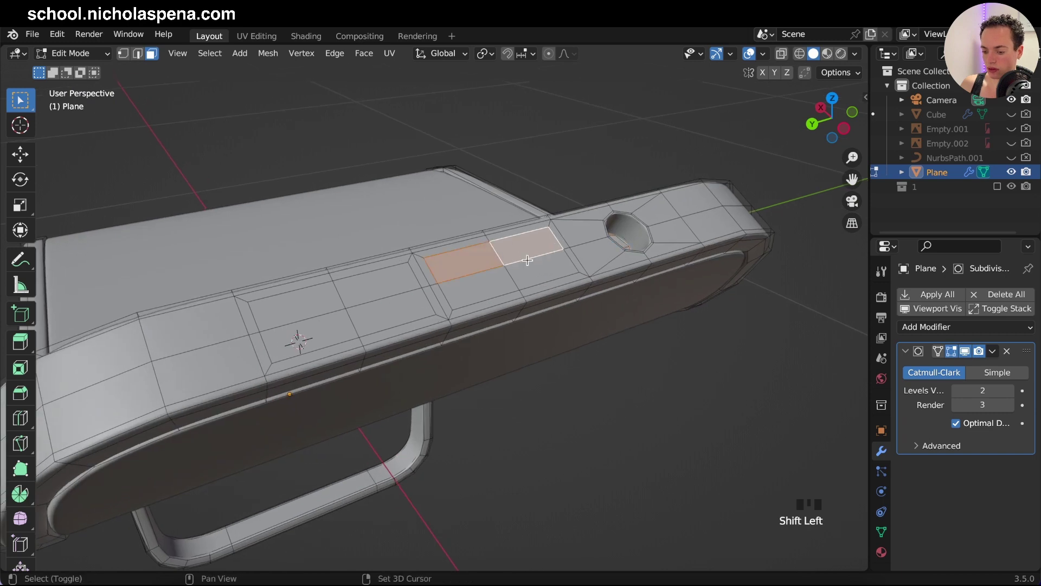
left_click(530, 264, "shift")
left_click(490, 278, "shift")
left_click(467, 289, "shift")
left_click(363, 295, "shift")
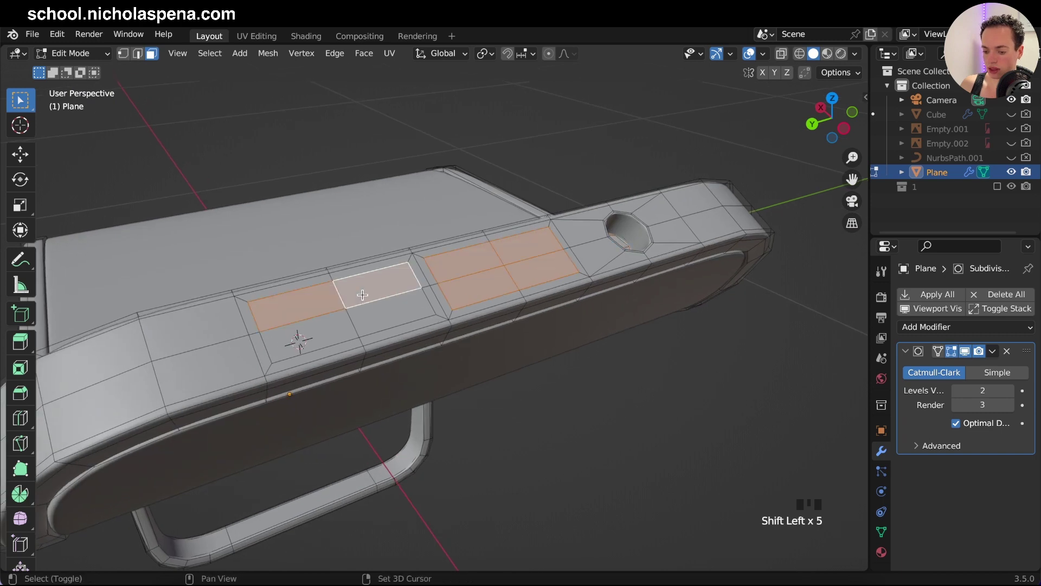
left_click(373, 314, "shift")
left_click(324, 324, "shift")
- Round both face blocks into octagons with LoopTools Circle and check them from top view
right_click(442, 281)
mouse_move(443, 281)
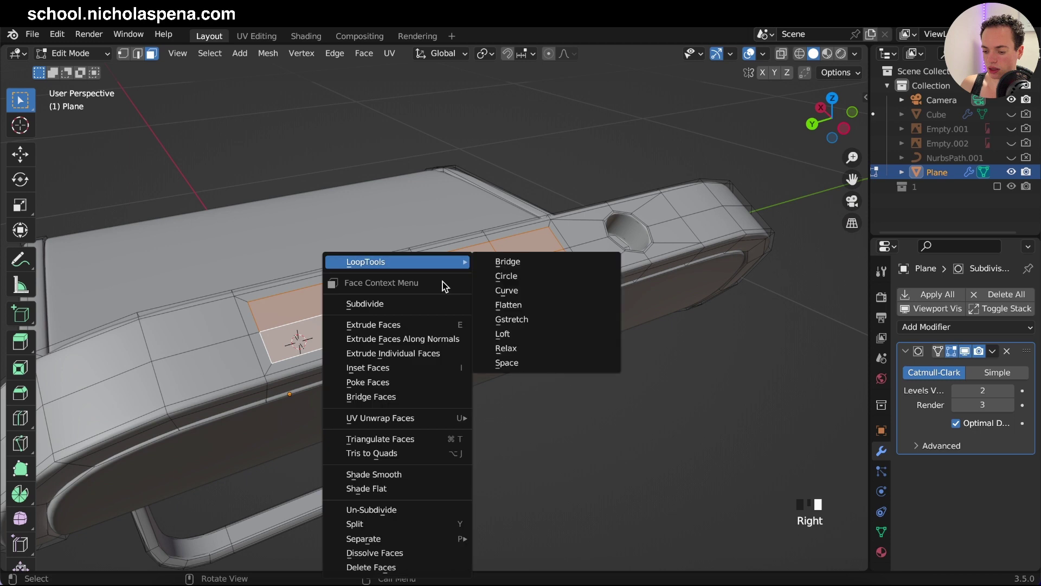
left_click(502, 277)
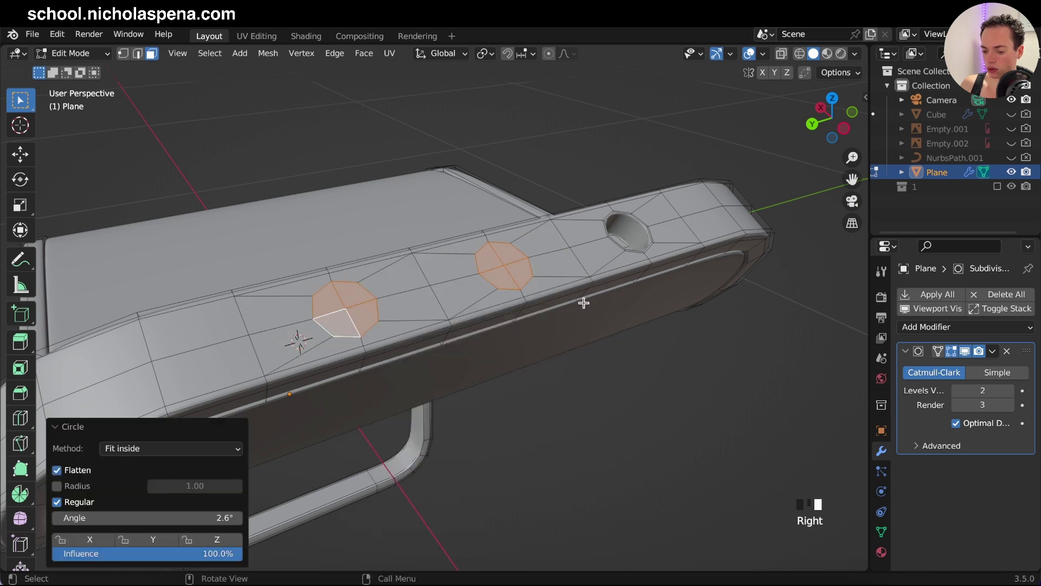
middle_click_drag(583, 303, 579, 334)
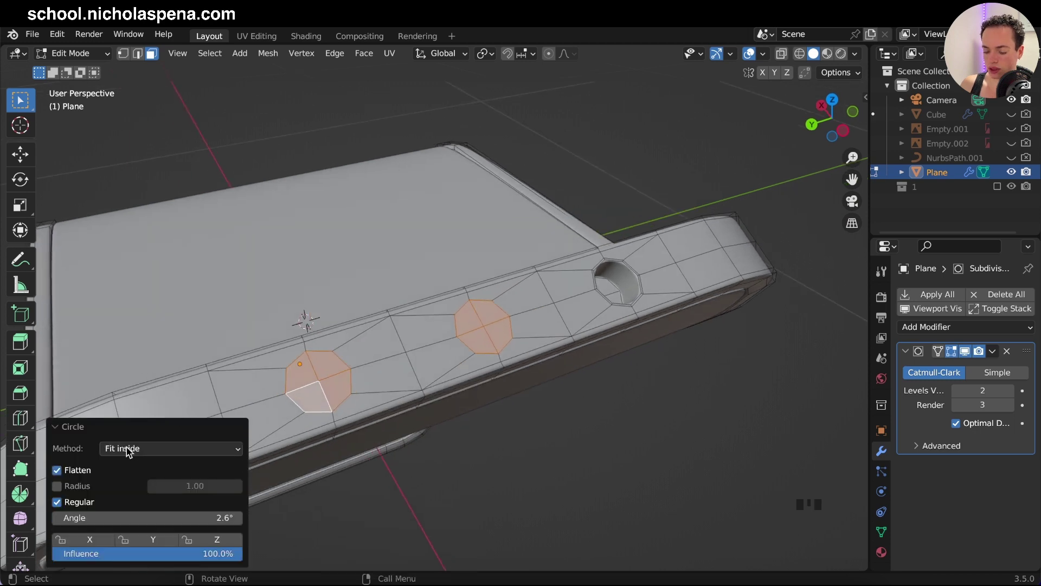
key("KP_7")
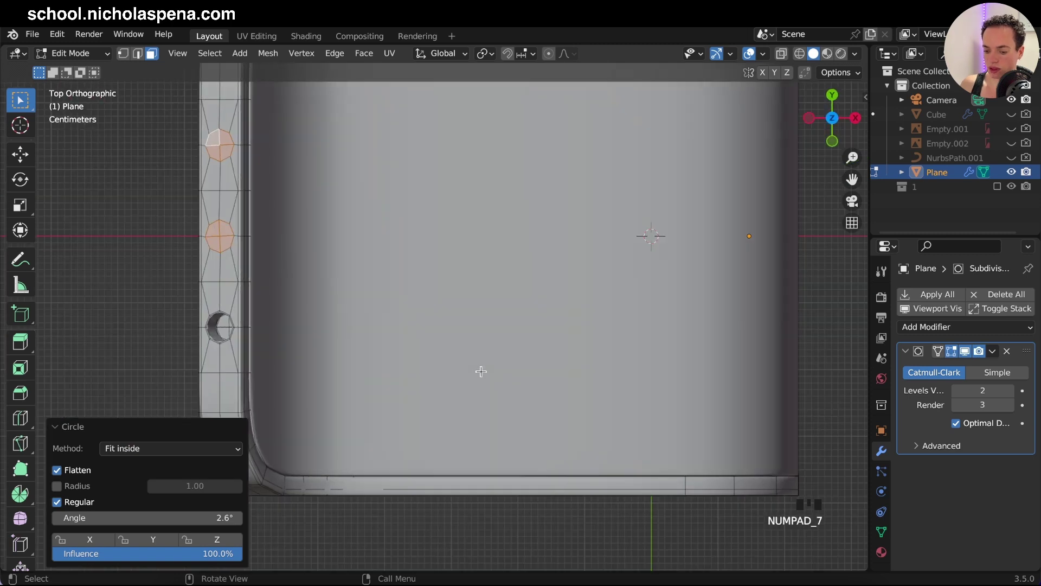
middle_click_drag(481, 371, 481, 371)
key("i")
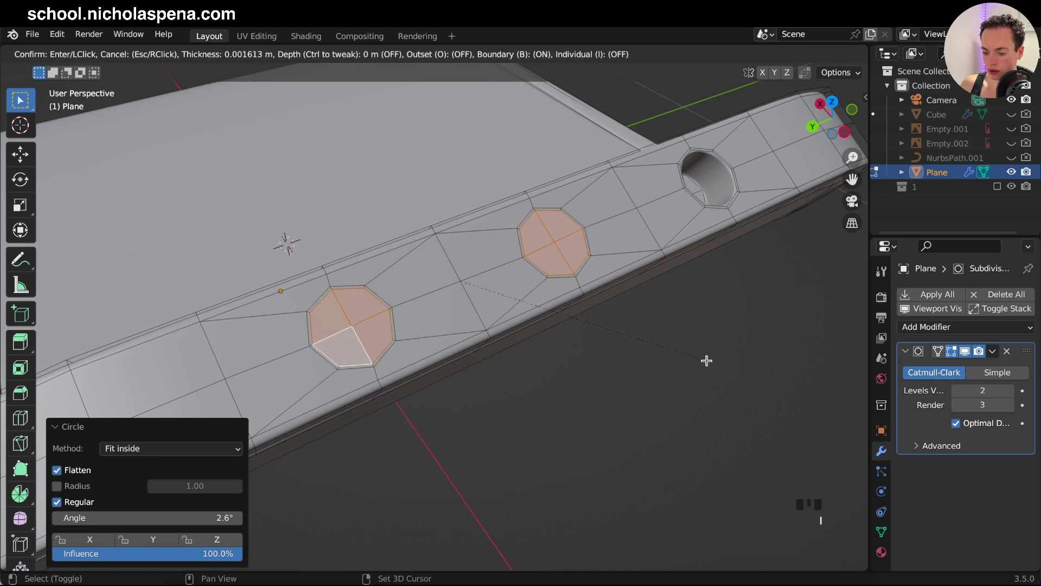
- Hide the Subdivision modifier in the viewport and undo the first inset attempt
left_click(707, 361)
scroll(707, 361, "up", 4)
middle_click_drag(707, 360, 641, 300)
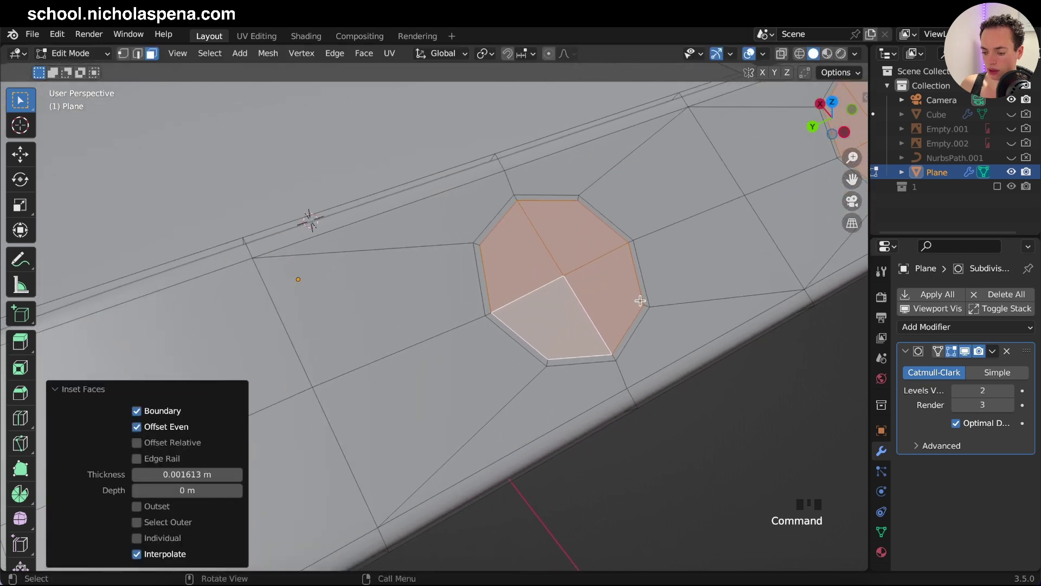
key("e")
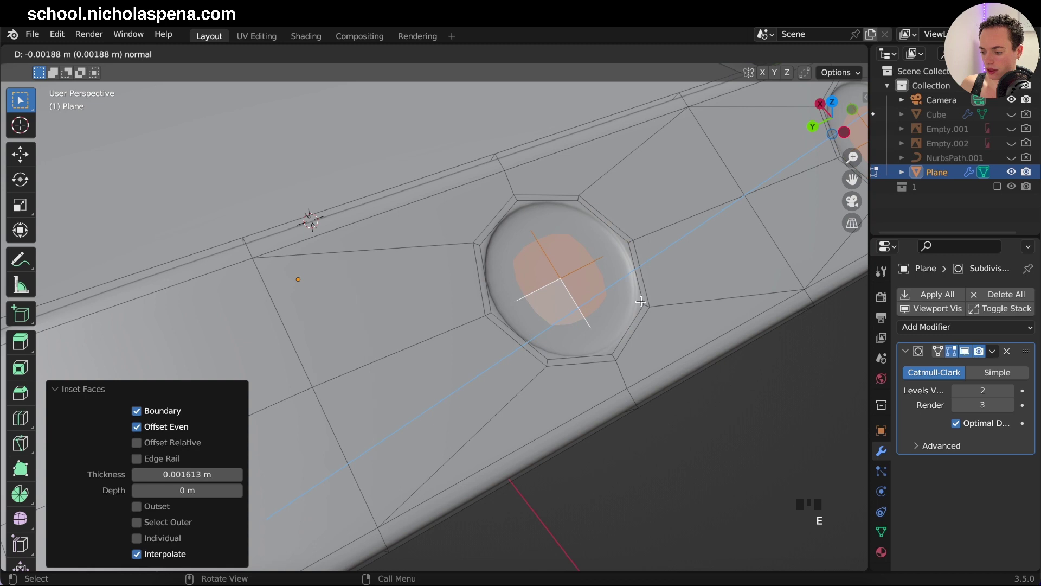
right_click(641, 301)
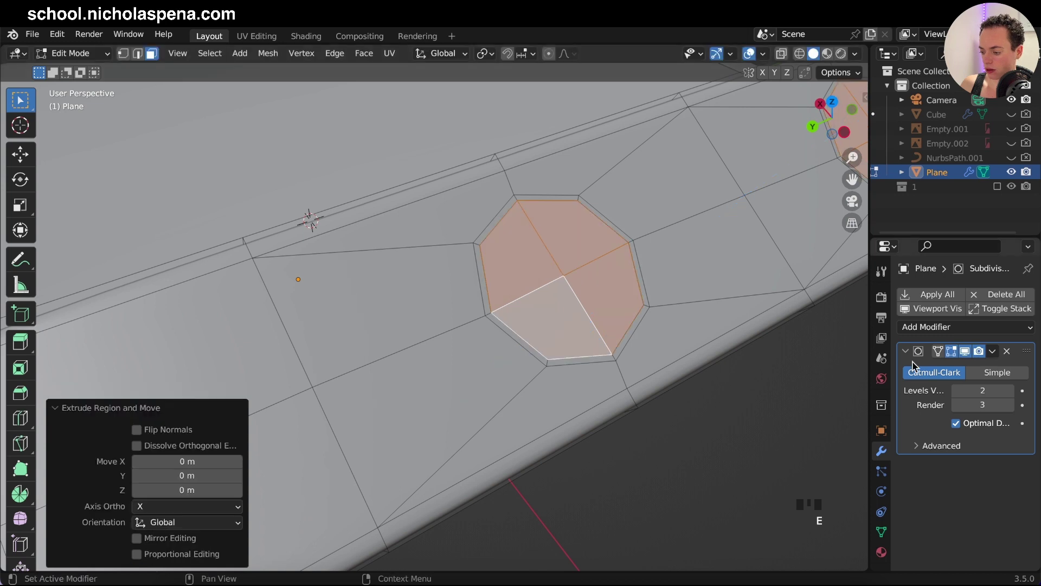
left_click(965, 352)
scroll(707, 334, "down", 2)
key("ctrl+z")
key("ctrl+z")
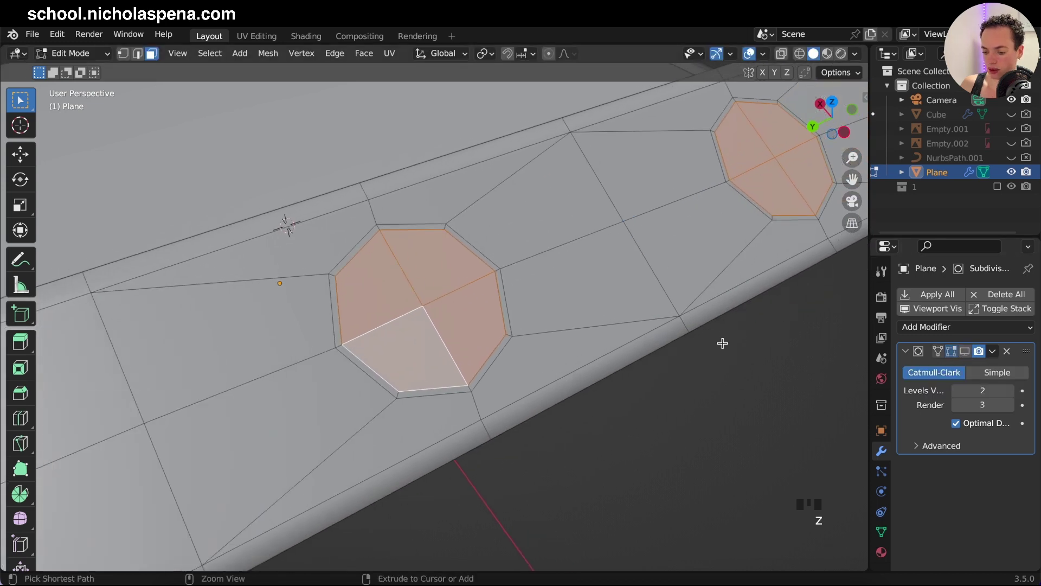
- Inset both octagons, extrude them deep into the band, inset the hole bottoms, and return to Object Mode
key("i")
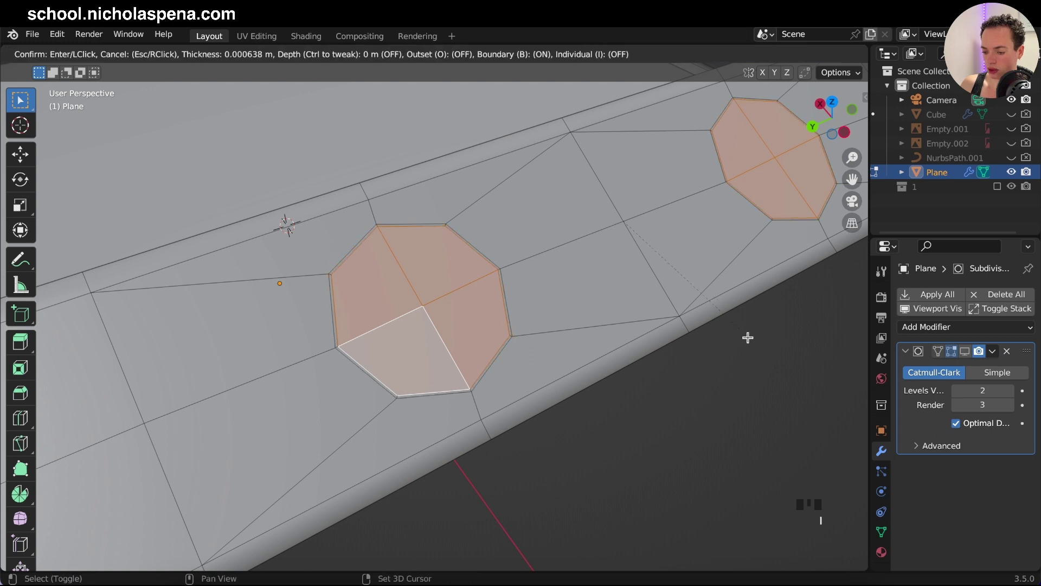
left_click(732, 332)
key("e")
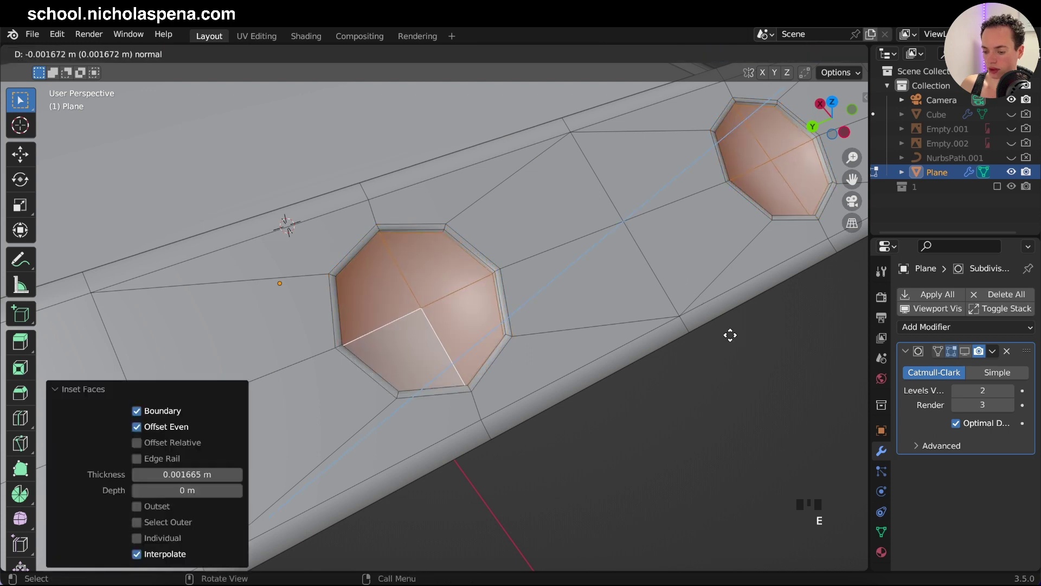
key("e")
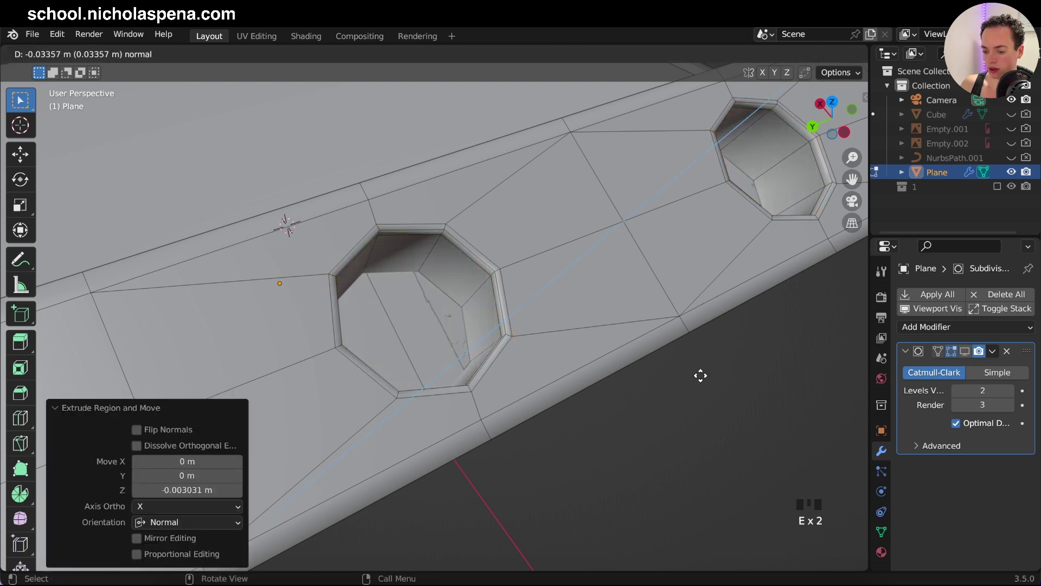
left_click(716, 361)
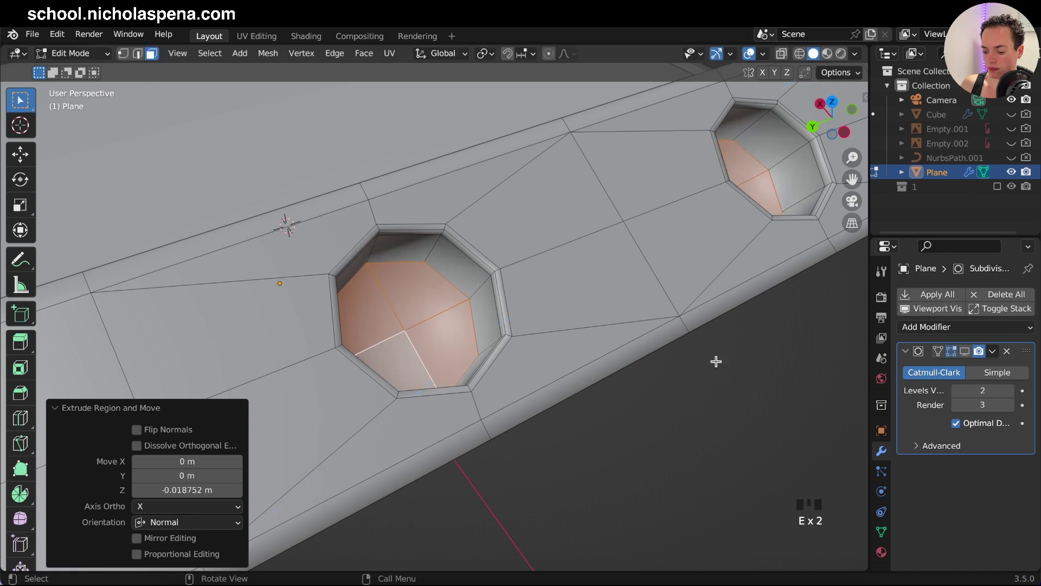
key("e")
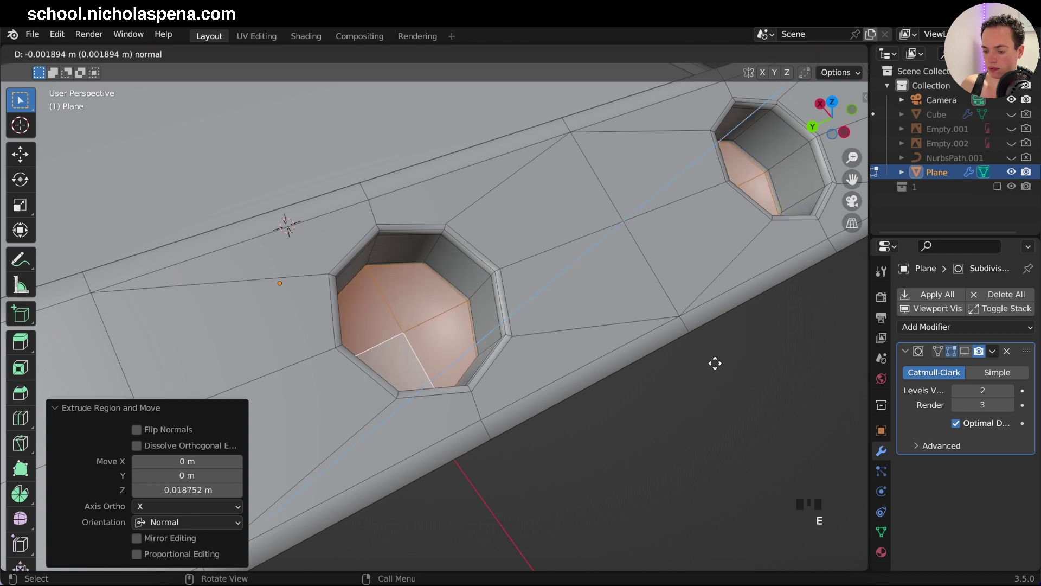
left_click(715, 363)
key("i")
left_click(705, 361)
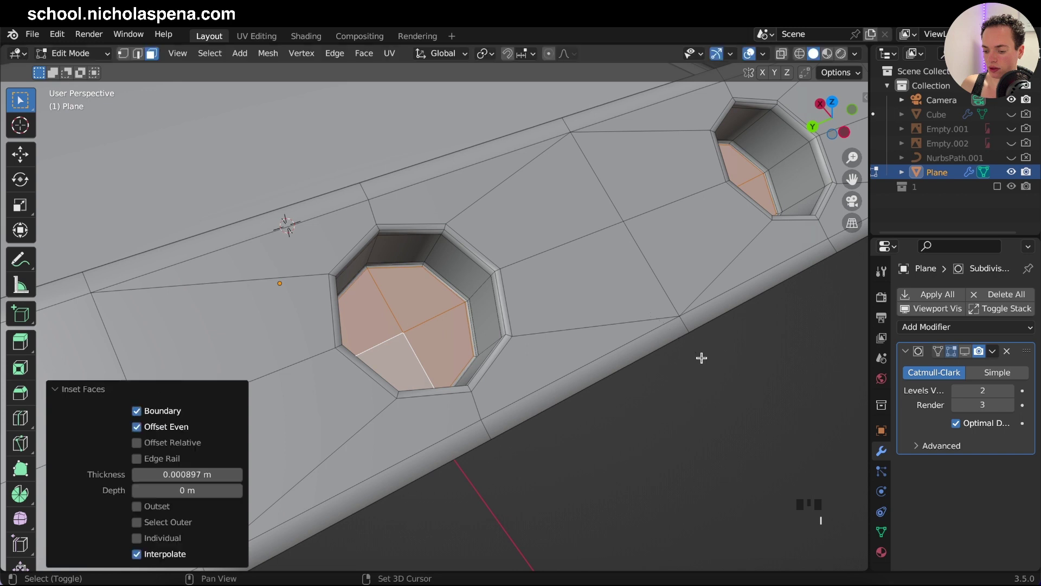
key("Tab")
scroll(705, 363, "down", 5, "super")
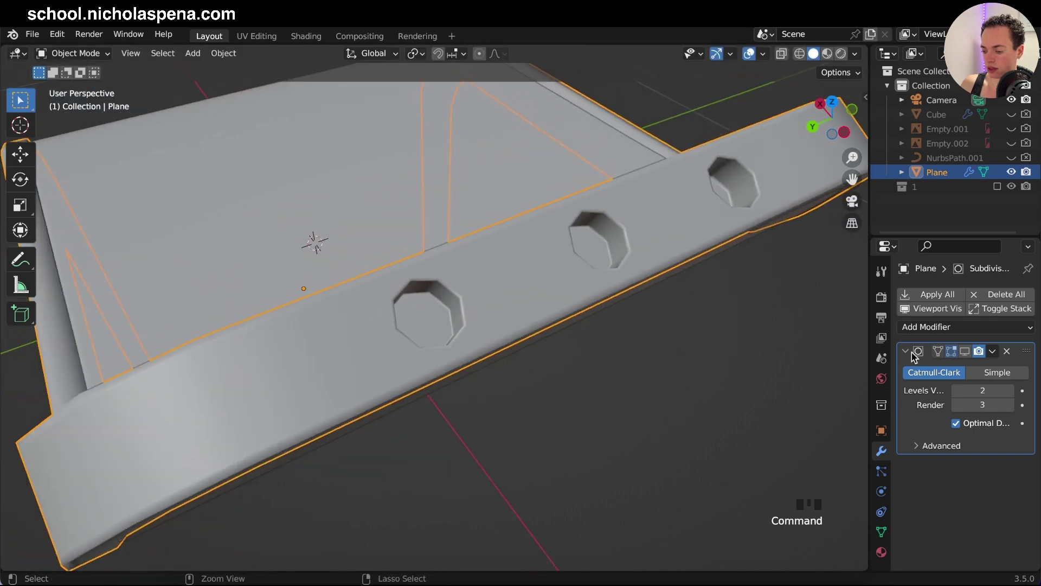
- Re-enable Subdivision display and orbit around the frame to inspect the three smooth round holes
left_click(965, 352)
middle_click_drag(700, 341, 699, 344)
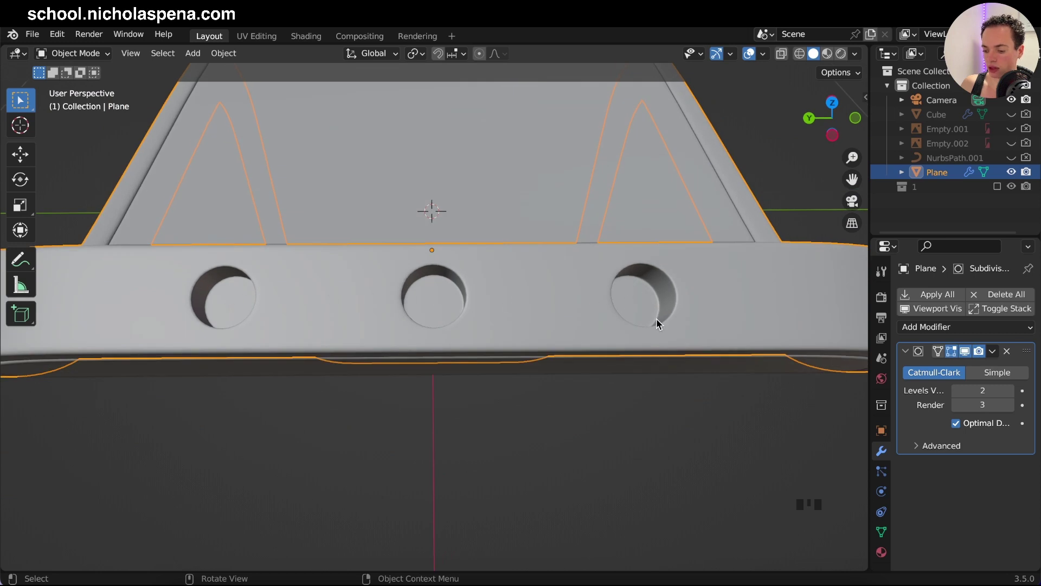
middle_click_drag(628, 402, 612, 329)
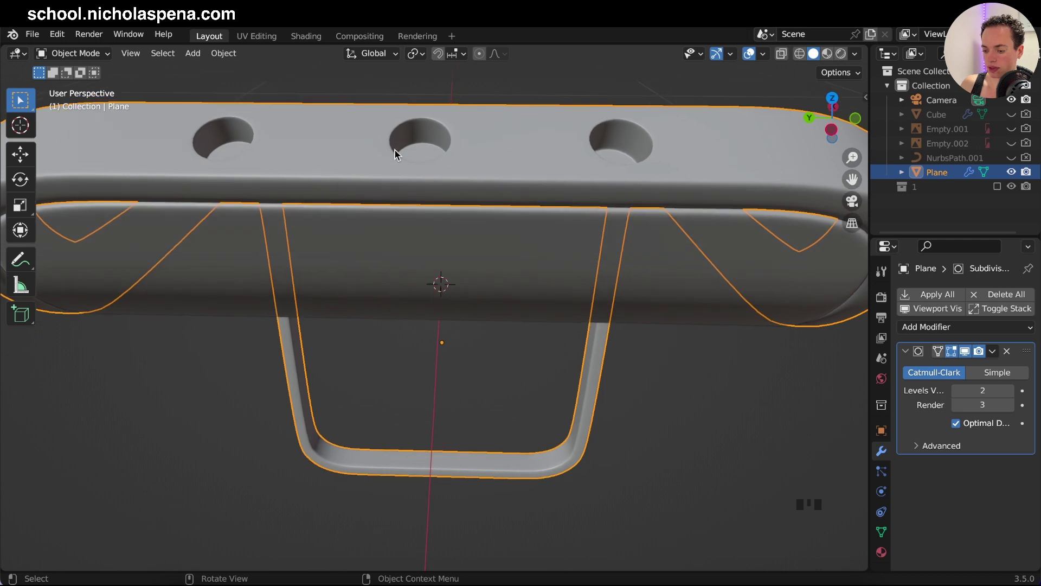
scroll(564, 329, "down", 3, "super")
middle_click_drag(564, 329, 564, 330)
key("Tab")
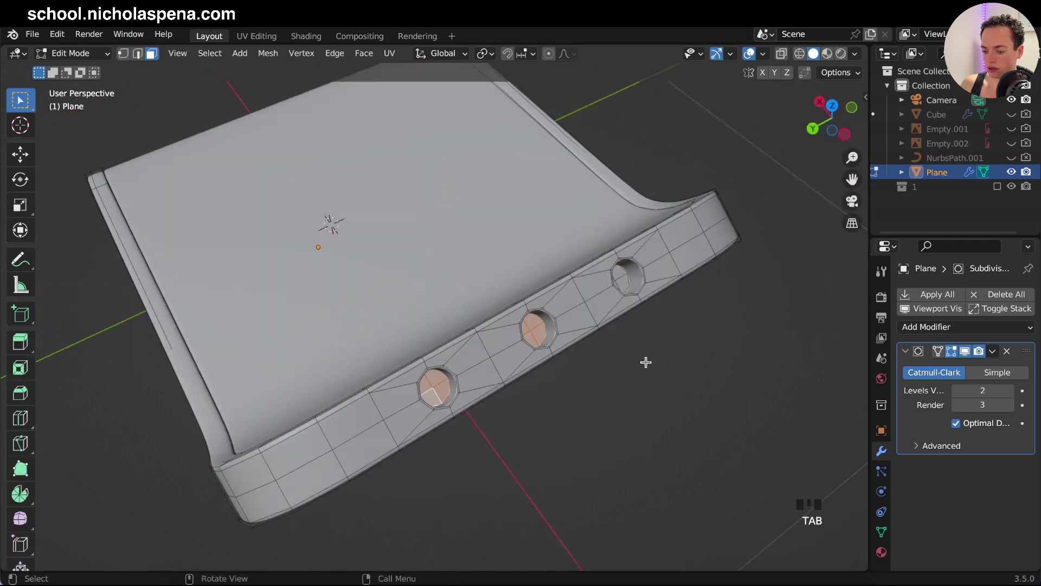
key("Tab")
scroll(646, 363, "down", 5, "super")
middle_click_drag(647, 362, 646, 362)
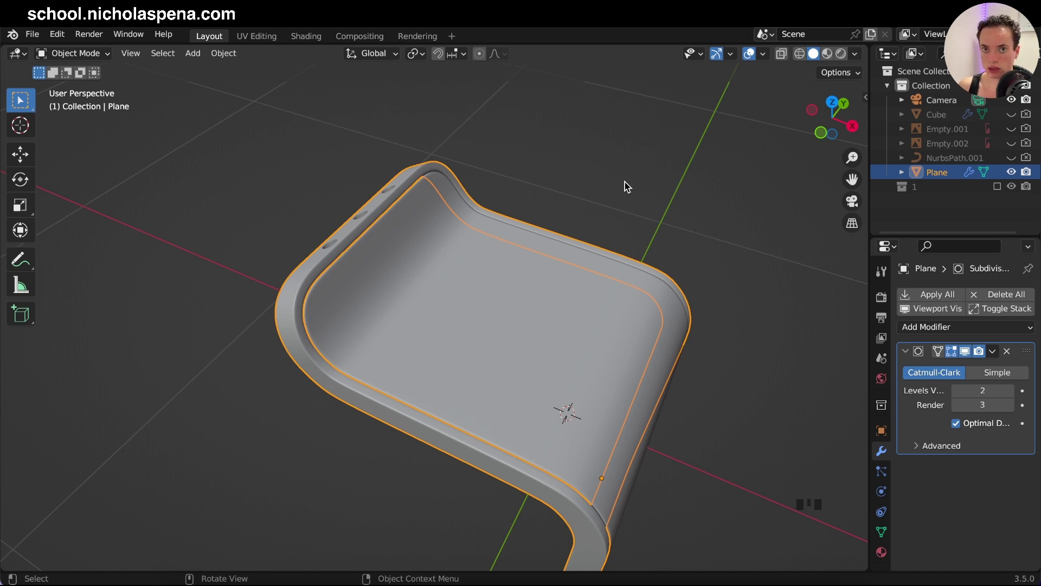
middle_click_drag(646, 216, 646, 215)
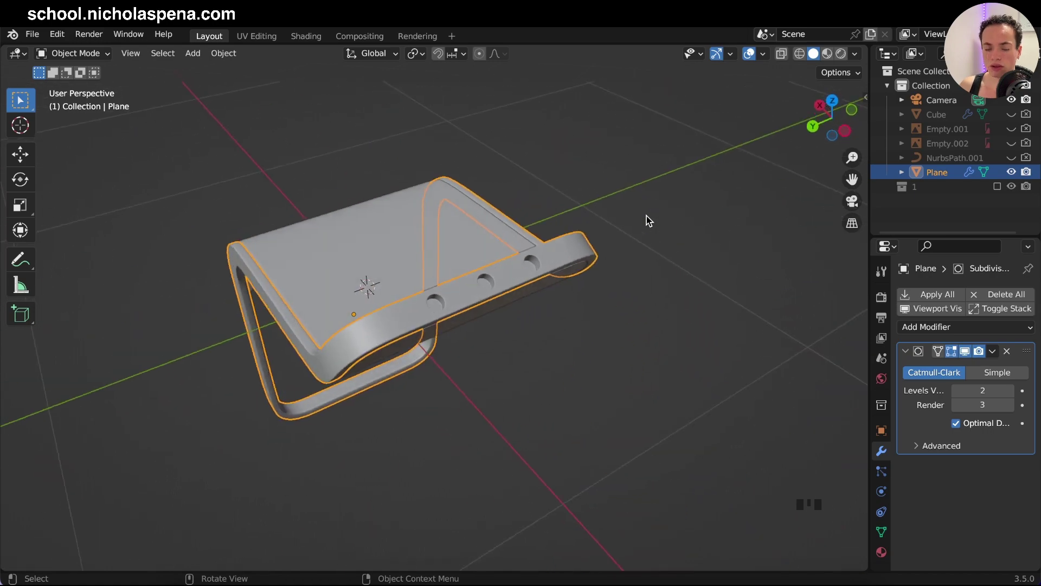